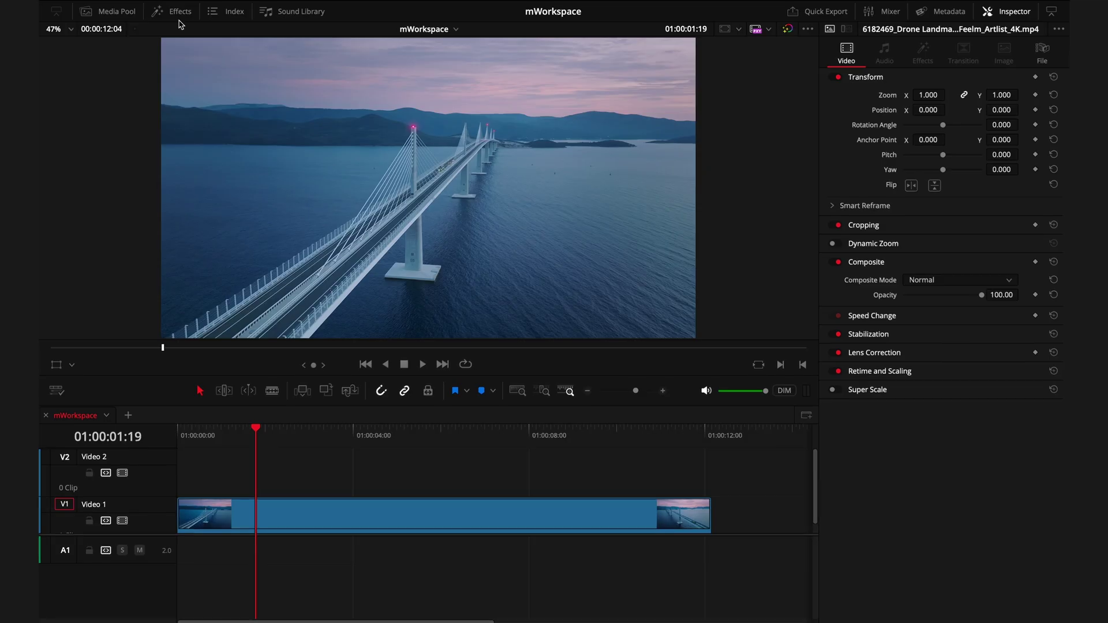
# Search the Effects library for 'mworkspace'.
pyautogui.click(172, 11)
pyautogui.click(212, 52)
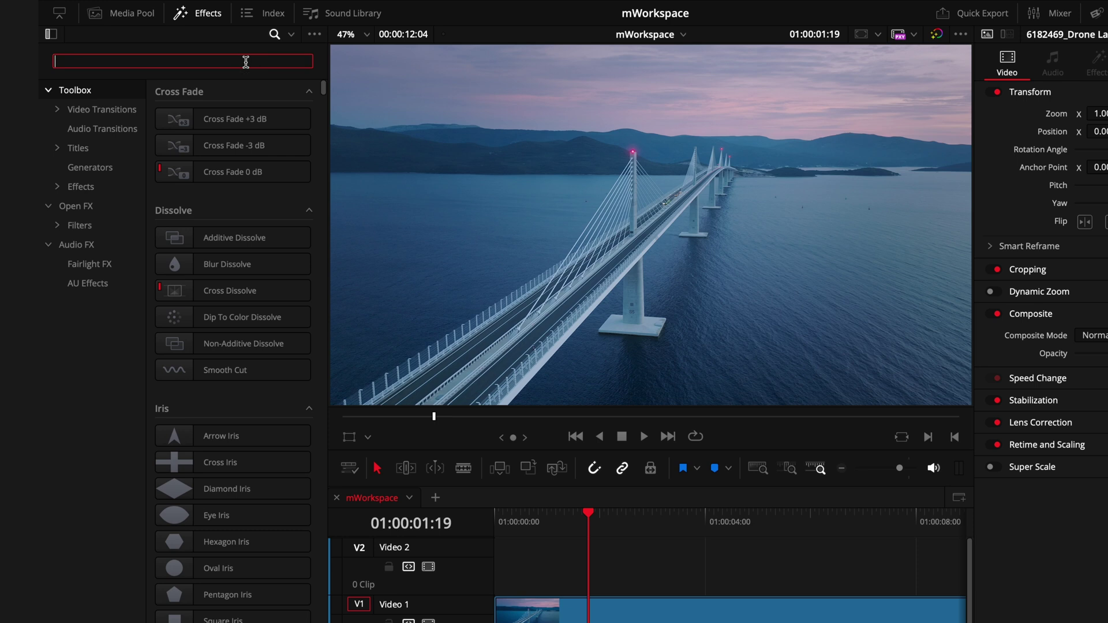
pyautogui.write('mworkspace')
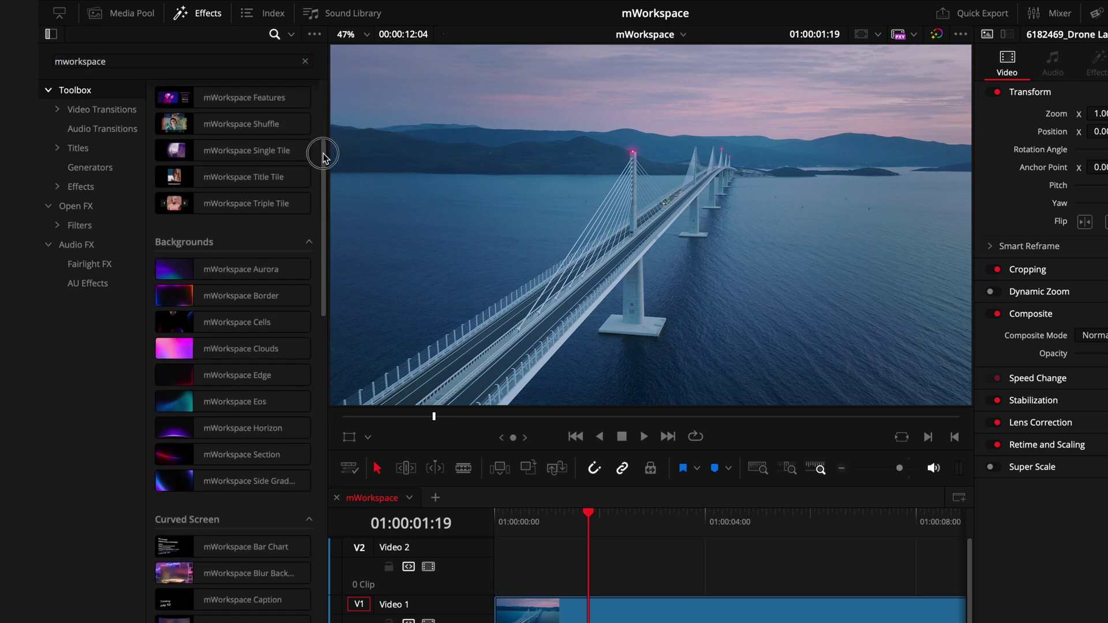
pyautogui.moveTo(322, 153); pyautogui.dragTo(308, 238)
pyautogui.scroll(-20, 307, 238)
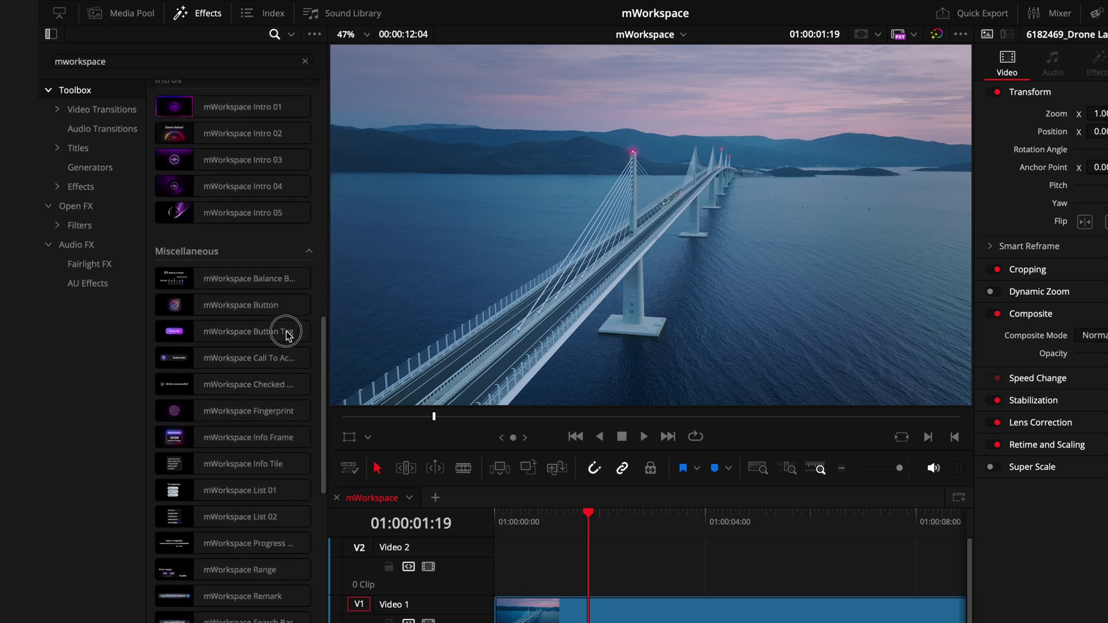
pyautogui.scroll(-3, 250, 550)
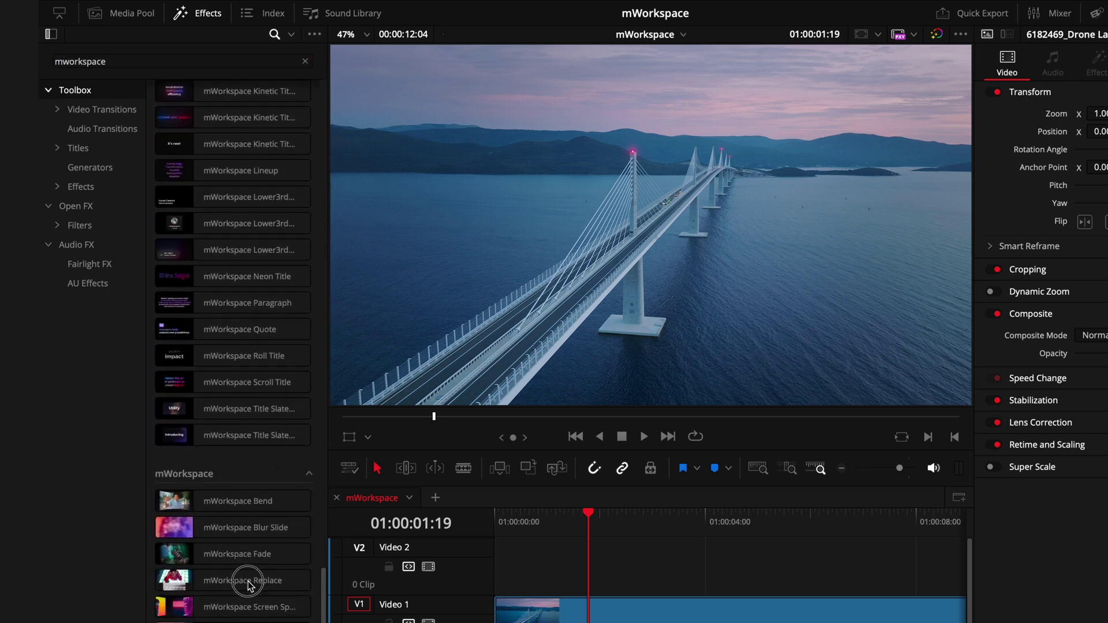
pyautogui.scroll(20, 248, 577)
pyautogui.scroll(5, 291, 99)
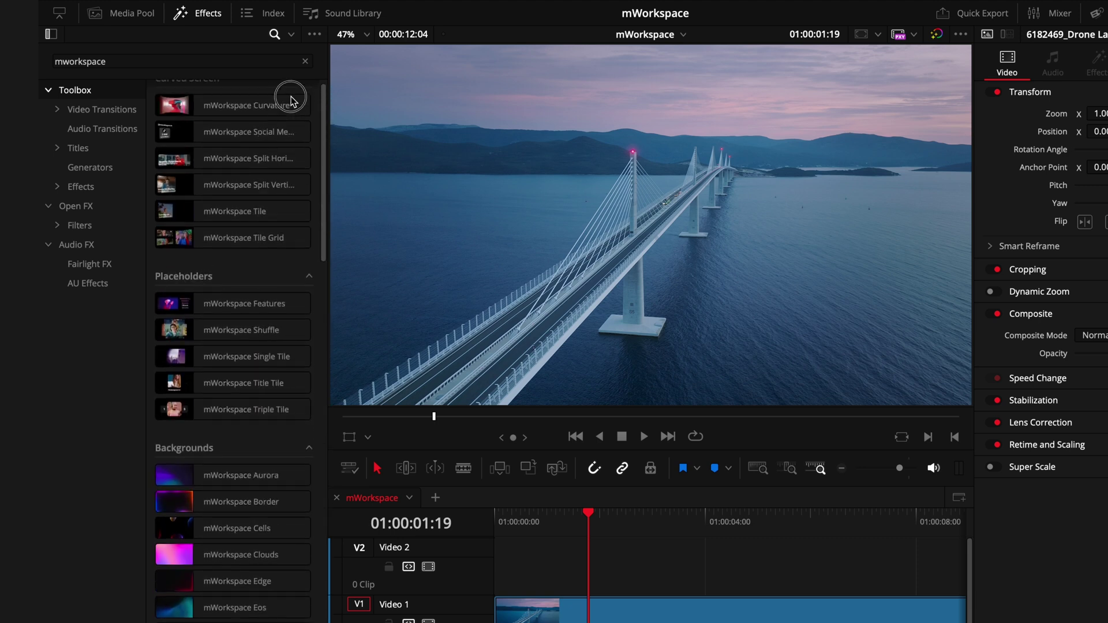
# Collapse Curved Screen and Placeholders, filter to Titles, and expand the Miscellaneous presets.
pyautogui.click(310, 92)
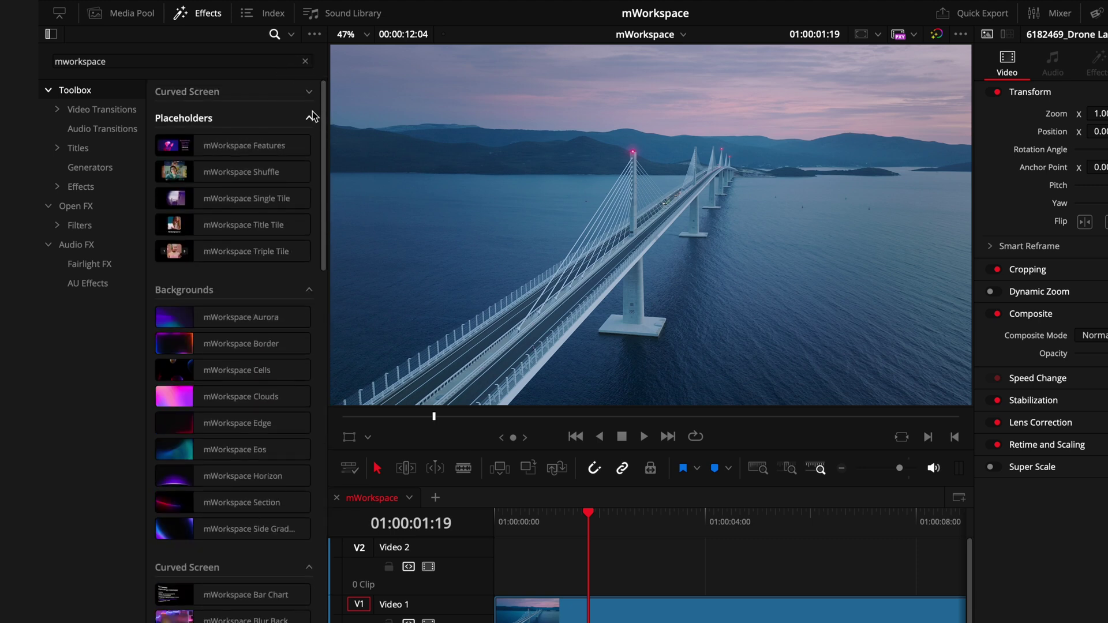
pyautogui.click(310, 118)
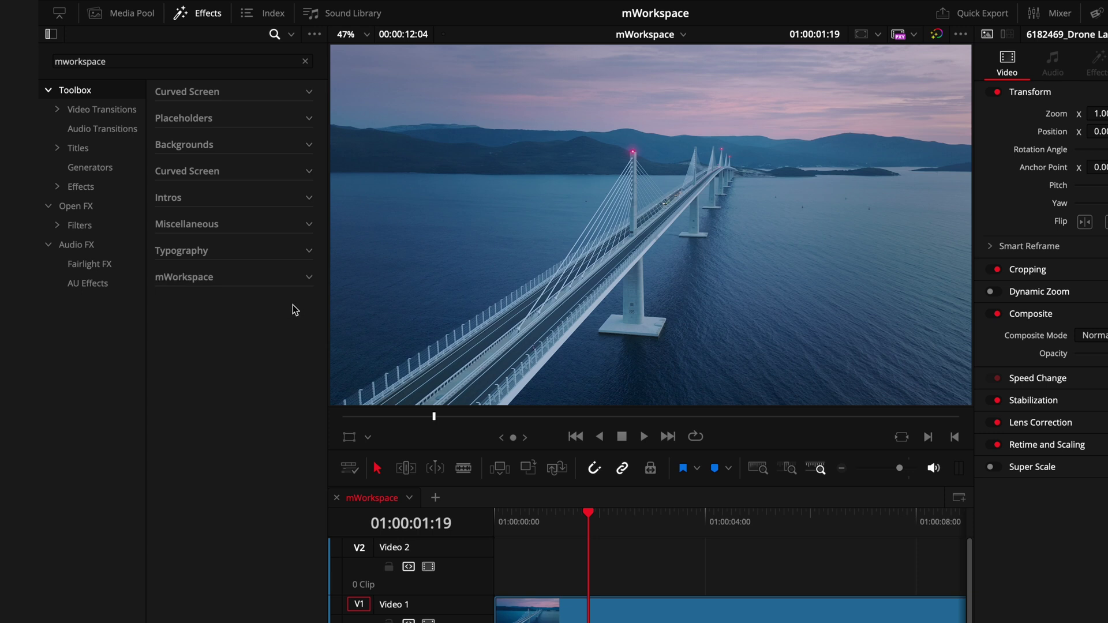
pyautogui.click(124, 151)
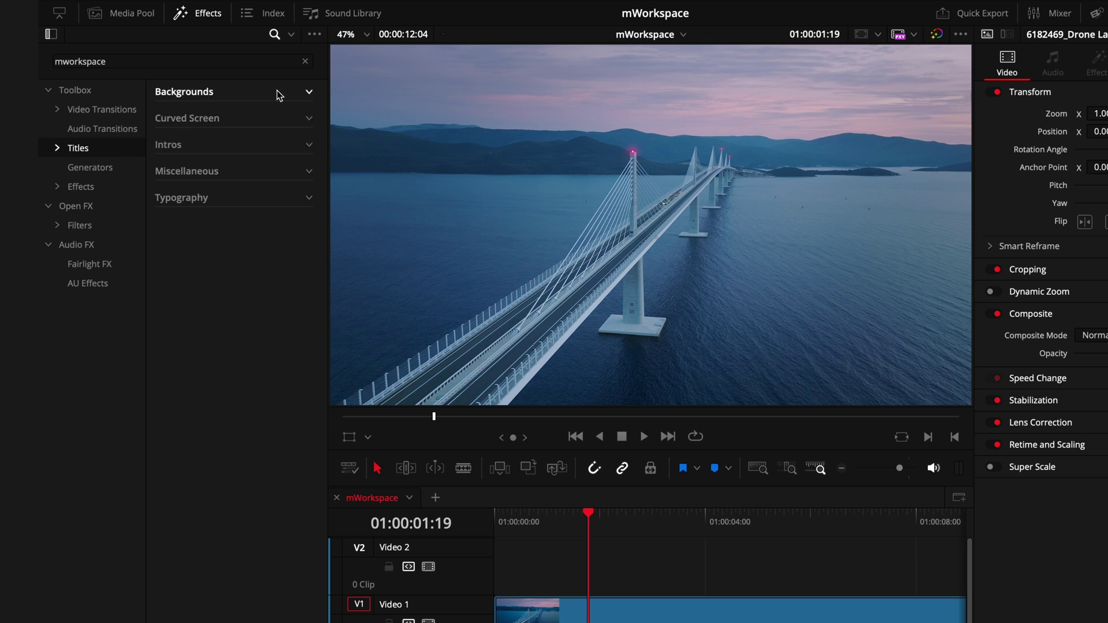
pyautogui.click(308, 173)
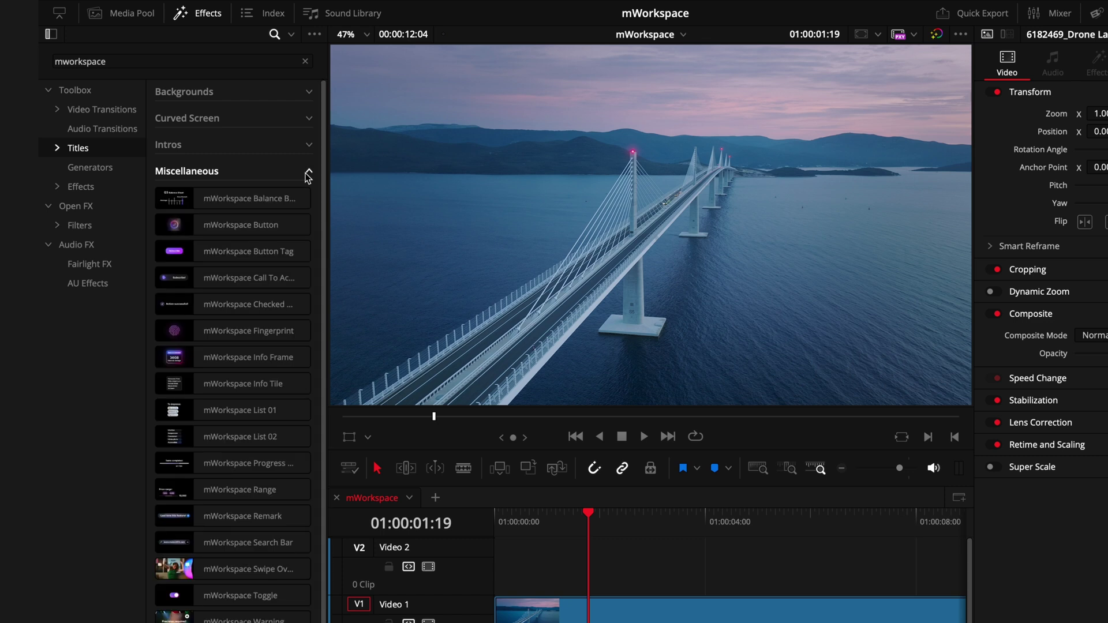
pyautogui.moveTo(322, 144); pyautogui.dragTo(324, 175)
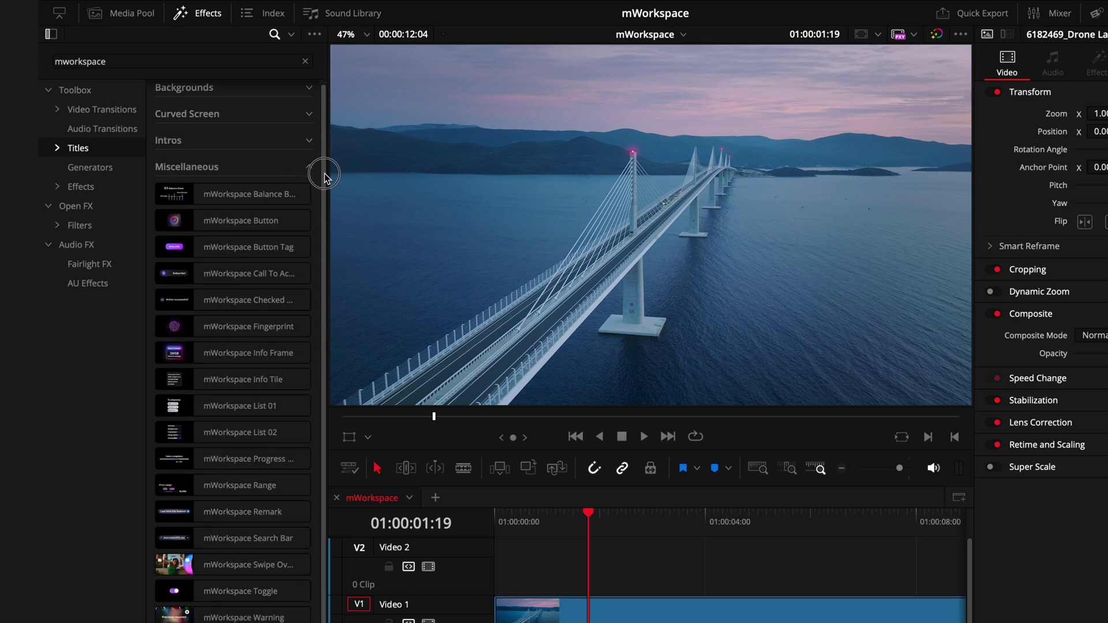
# Drop mWorkspace Balance Bar Chart onto V2, preview it, and expand its Content Controls.
pyautogui.click(50, 34)
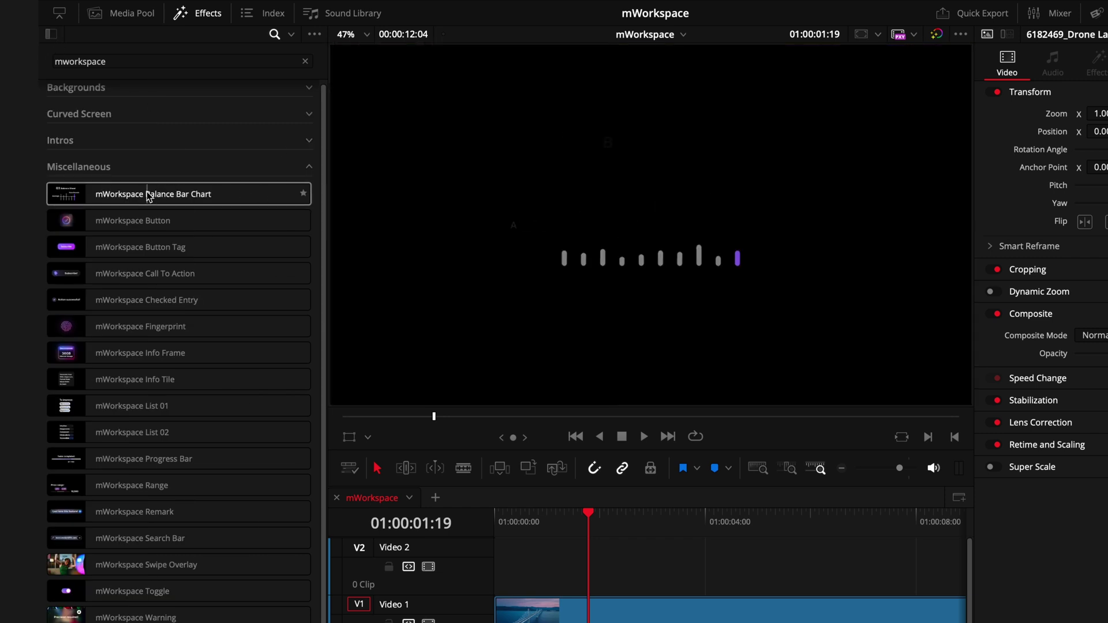
pyautogui.moveTo(147, 192); pyautogui.dragTo(594, 555)
pyautogui.moveTo(502, 461); pyautogui.dragTo(545, 471)
pyautogui.moveTo(462, 430); pyautogui.dragTo(588, 453)
pyautogui.click(560, 471)
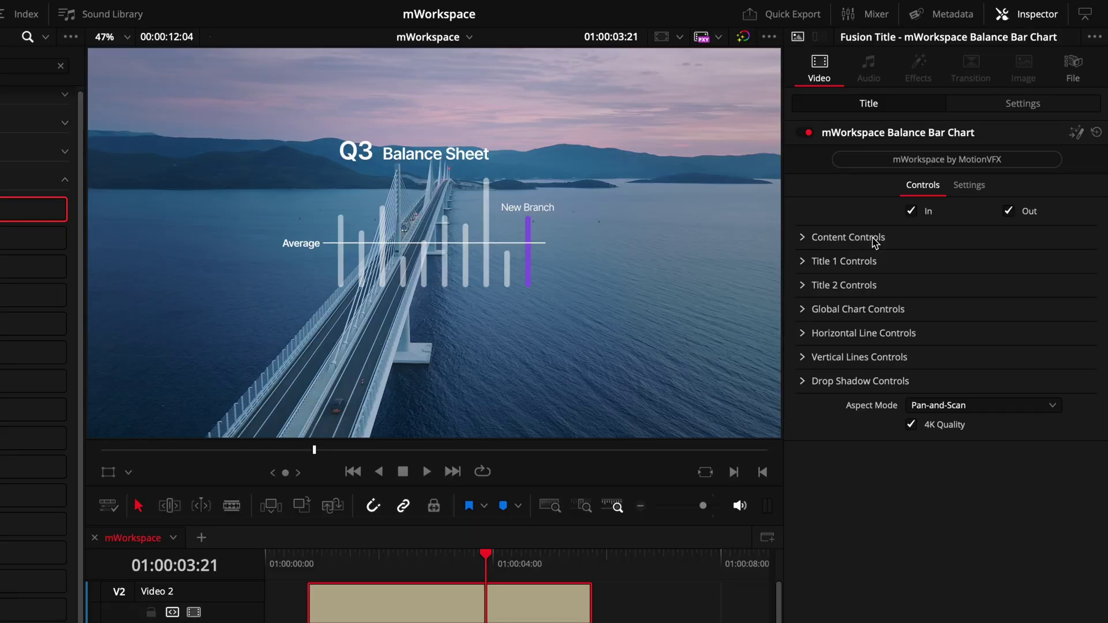
pyautogui.click(804, 239)
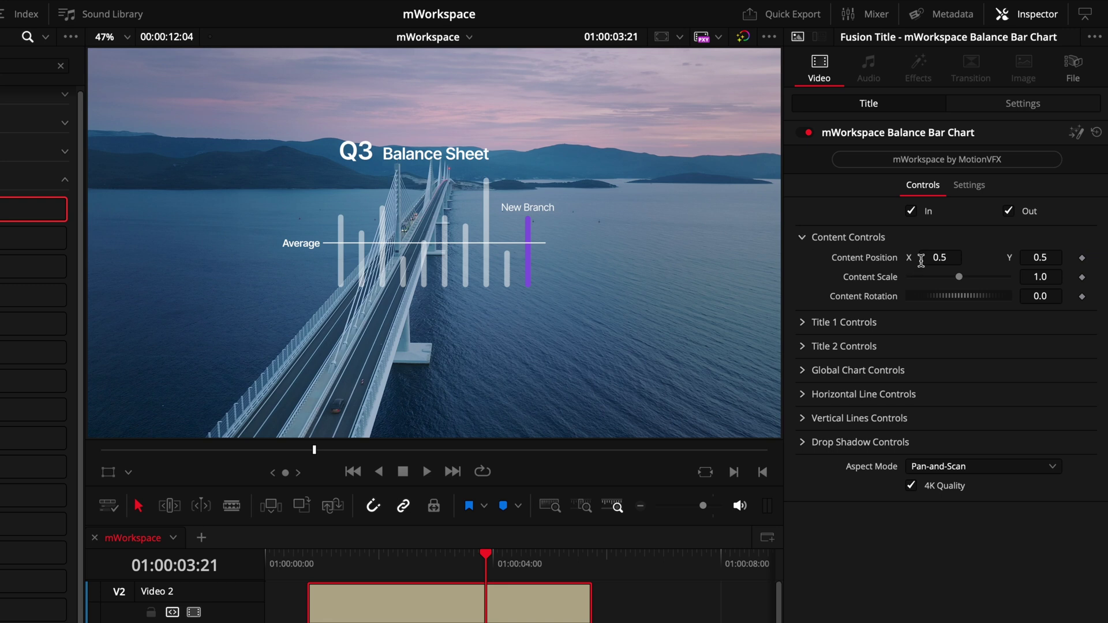
pyautogui.moveTo(924, 257); pyautogui.dragTo(851, 276)
pyautogui.moveTo(959, 277); pyautogui.dragTo(920, 296)
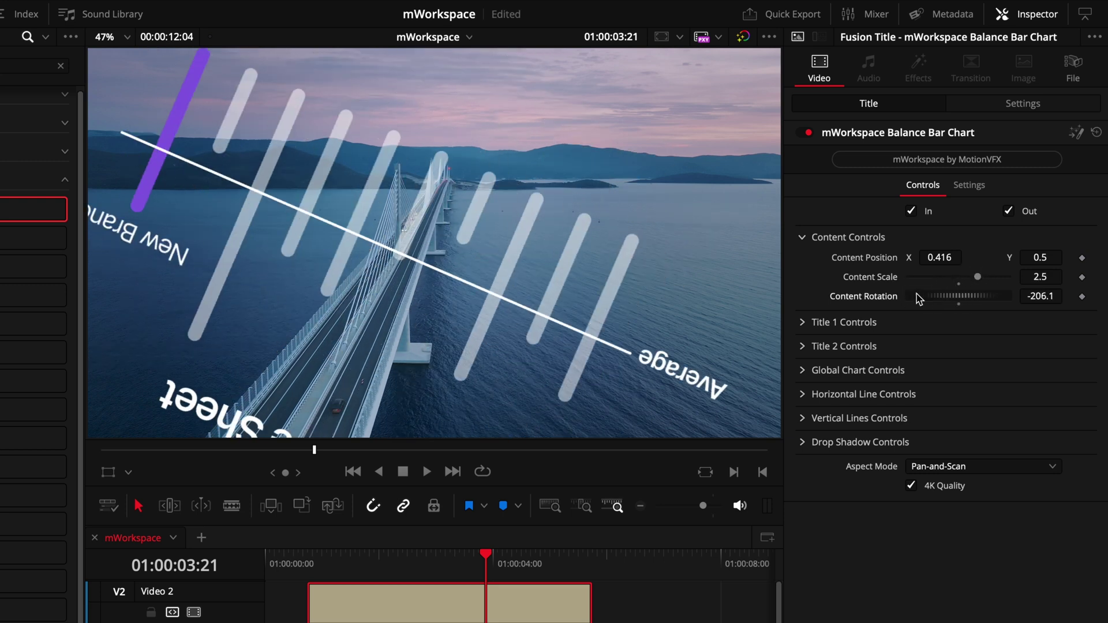
pyautogui.doubleClick(882, 265)
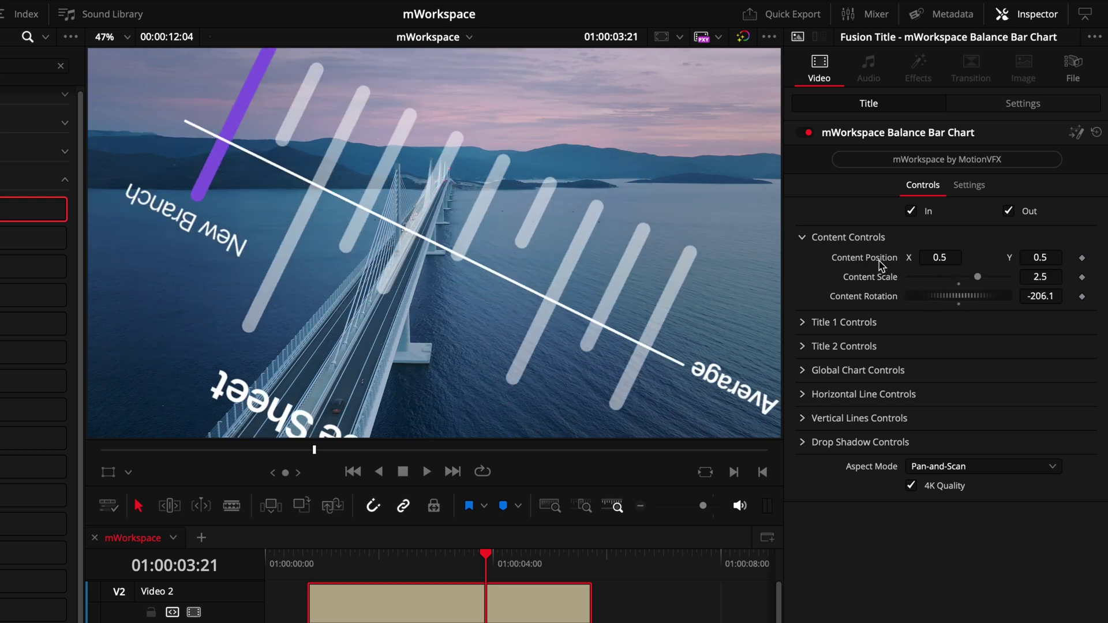
pyautogui.doubleClick(883, 275)
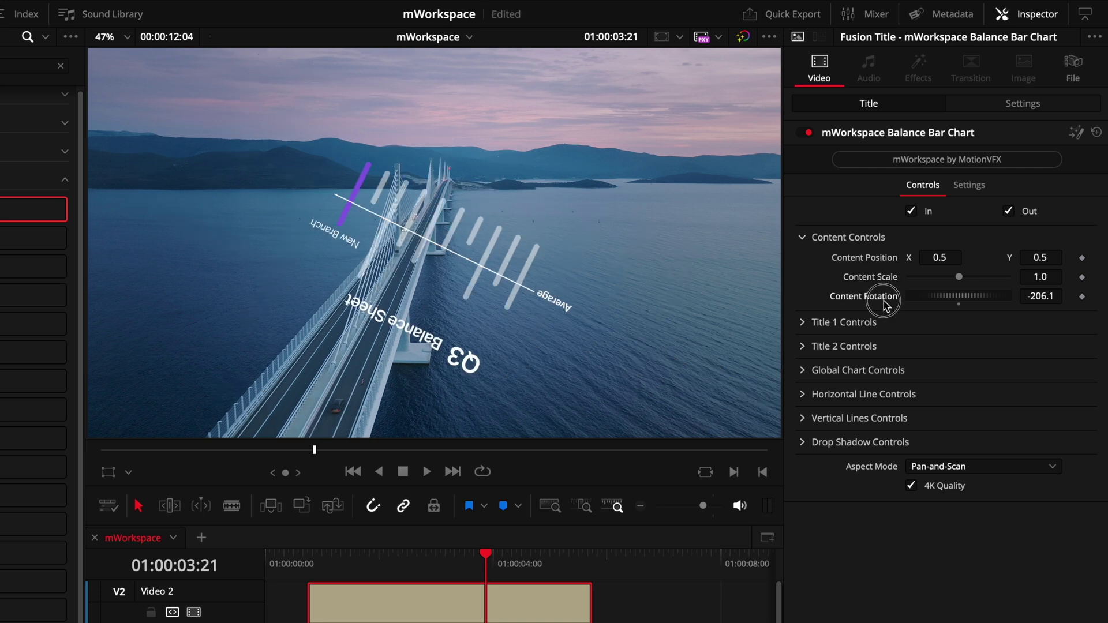
pyautogui.doubleClick(885, 297)
pyautogui.click(802, 240)
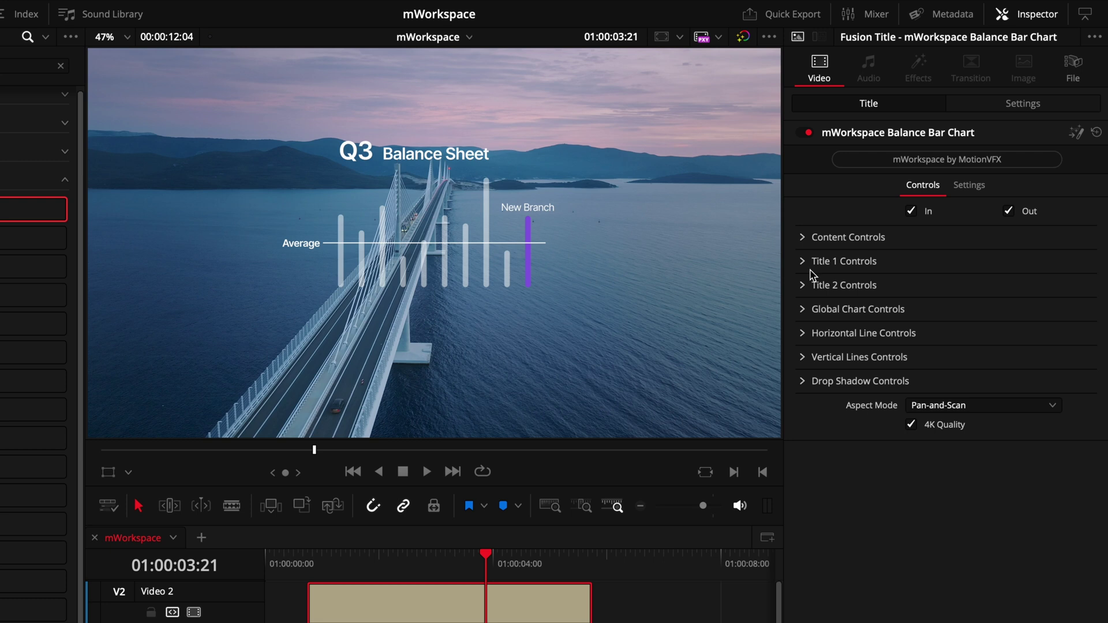
pyautogui.click(806, 267)
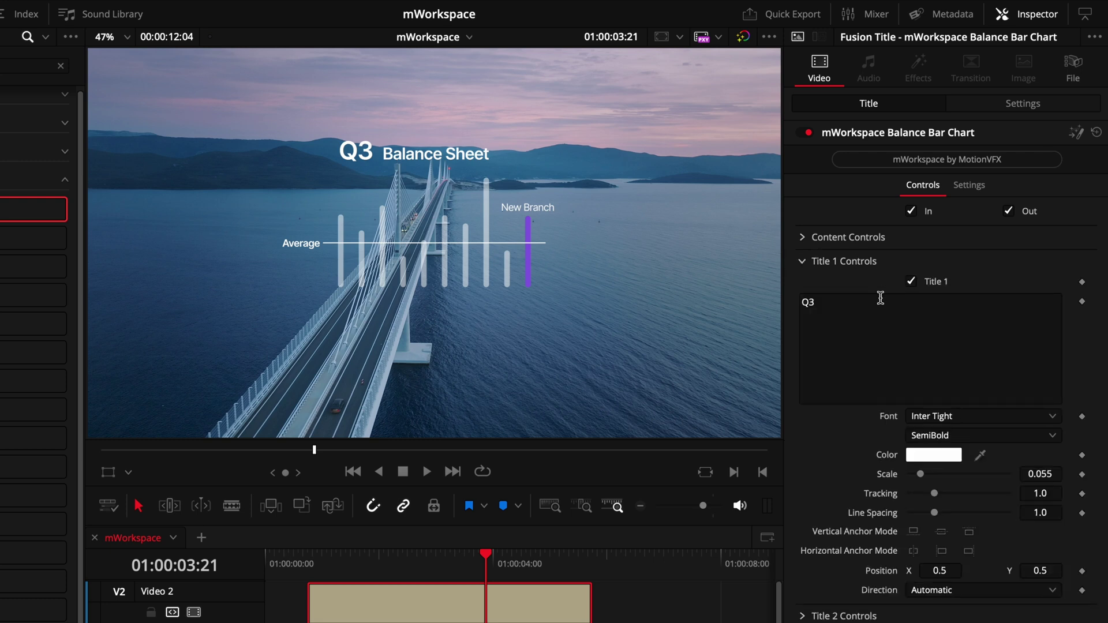
# Select the Q3 title text, then toggle the Title 1 display off and back on.
pyautogui.moveTo(845, 304); pyautogui.dragTo(806, 306)
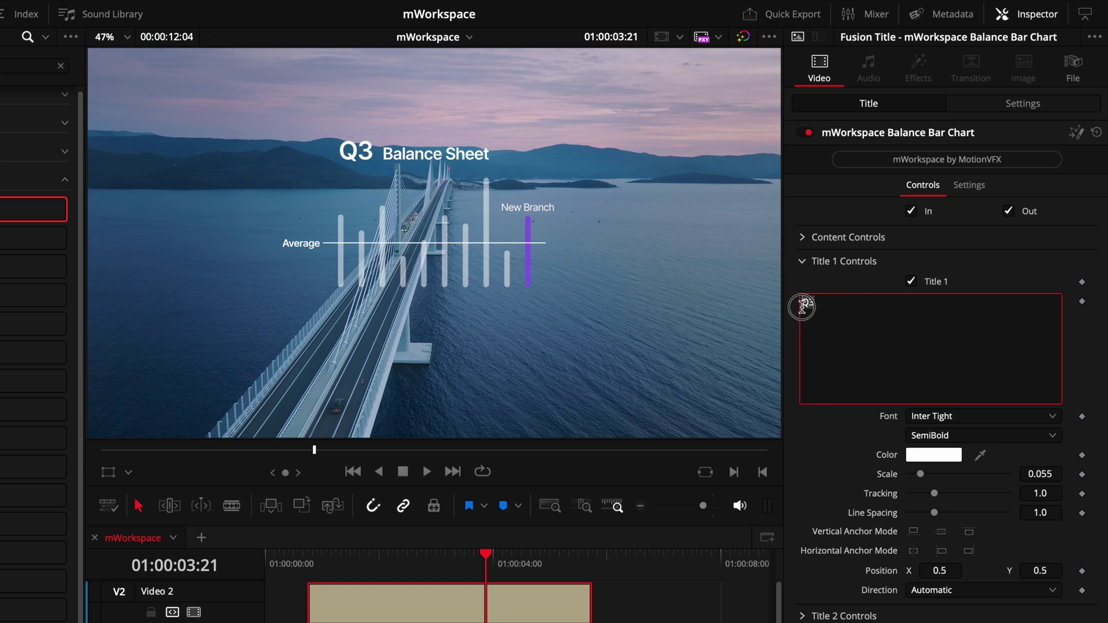
pyautogui.doubleClick(808, 304)
pyautogui.click(882, 288)
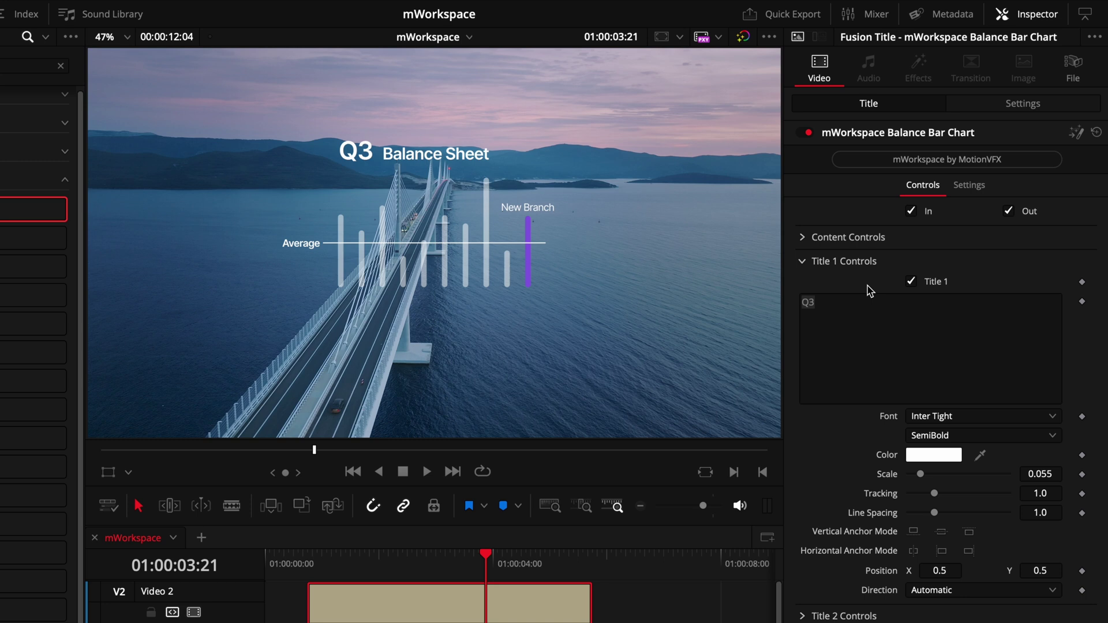
pyautogui.click(911, 282)
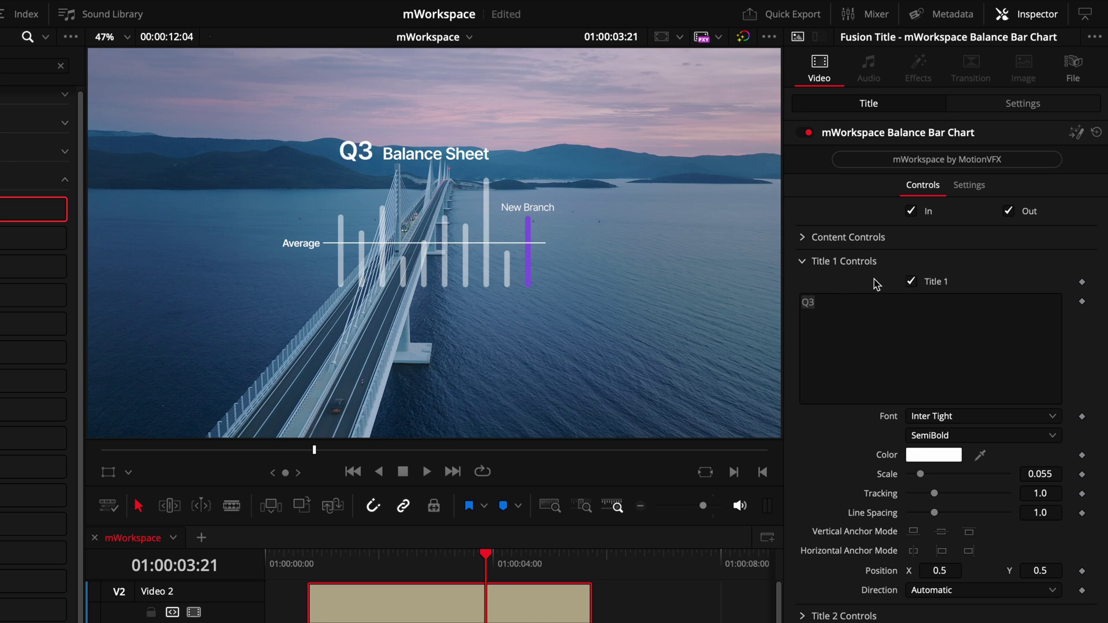
pyautogui.click(911, 282)
pyautogui.click(913, 283)
# Collapse Title 1 Controls and review the Balance Sheet settings in Title 2 Controls.
pyautogui.click(814, 264)
pyautogui.click(805, 285)
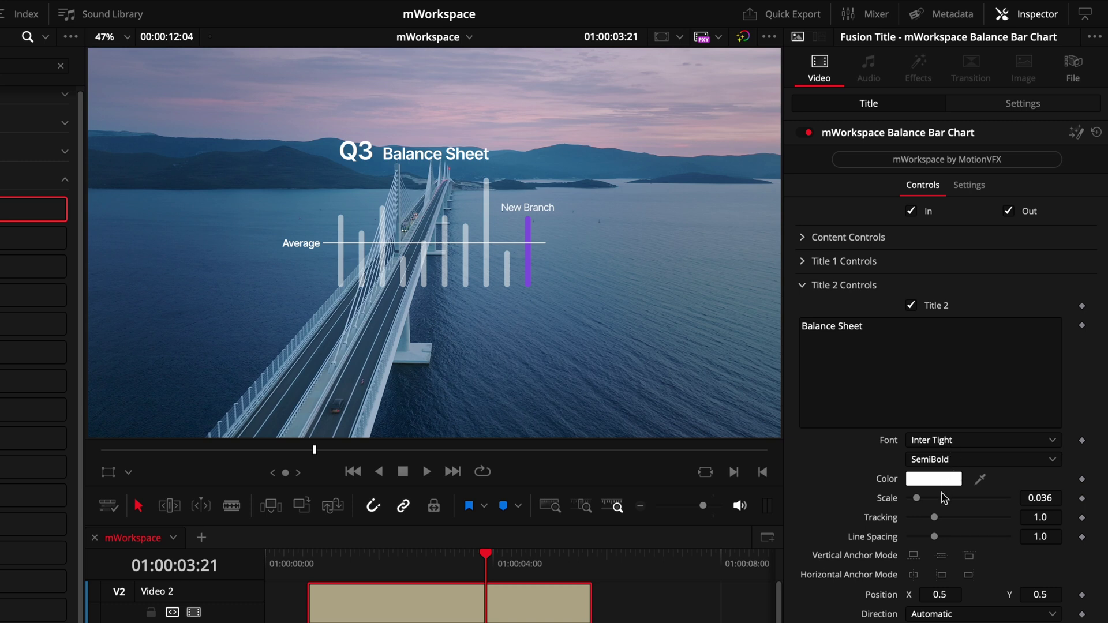
pyautogui.click(803, 286)
# Nudge the chart and content left, then reset both horizontal positions to 0.5.
pyautogui.click(802, 311)
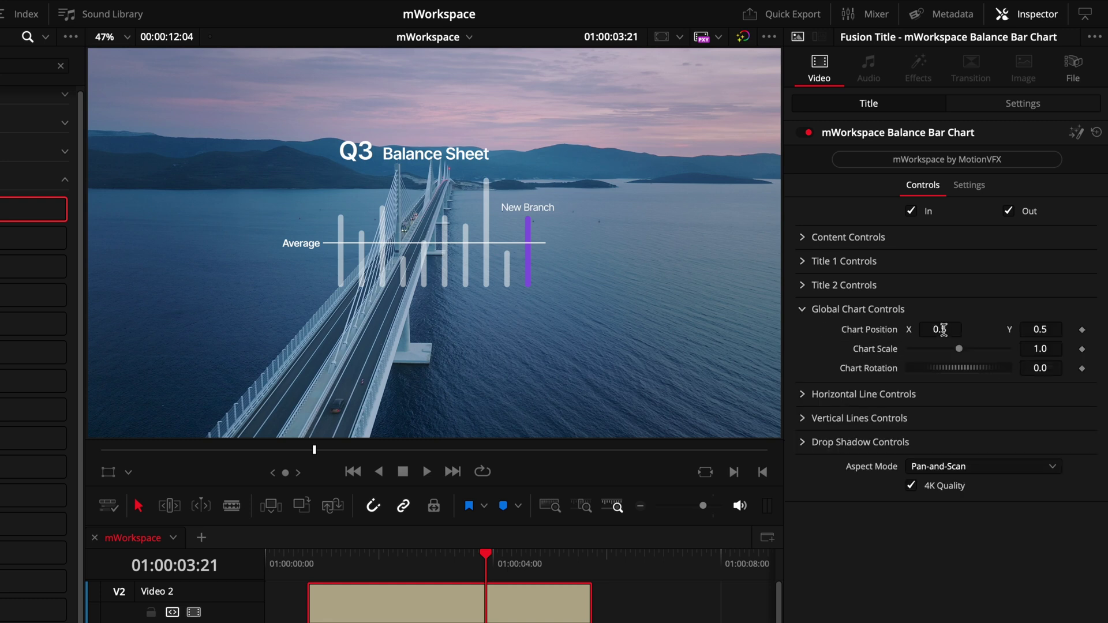
pyautogui.moveTo(941, 329)
pyautogui.mouseDown()
pyautogui.moveTo(863, 333)
pyautogui.moveTo(986, 329)
pyautogui.moveTo(930, 329)
pyautogui.moveTo(954, 335)
pyautogui.moveTo(922, 341)
pyautogui.mouseUp()
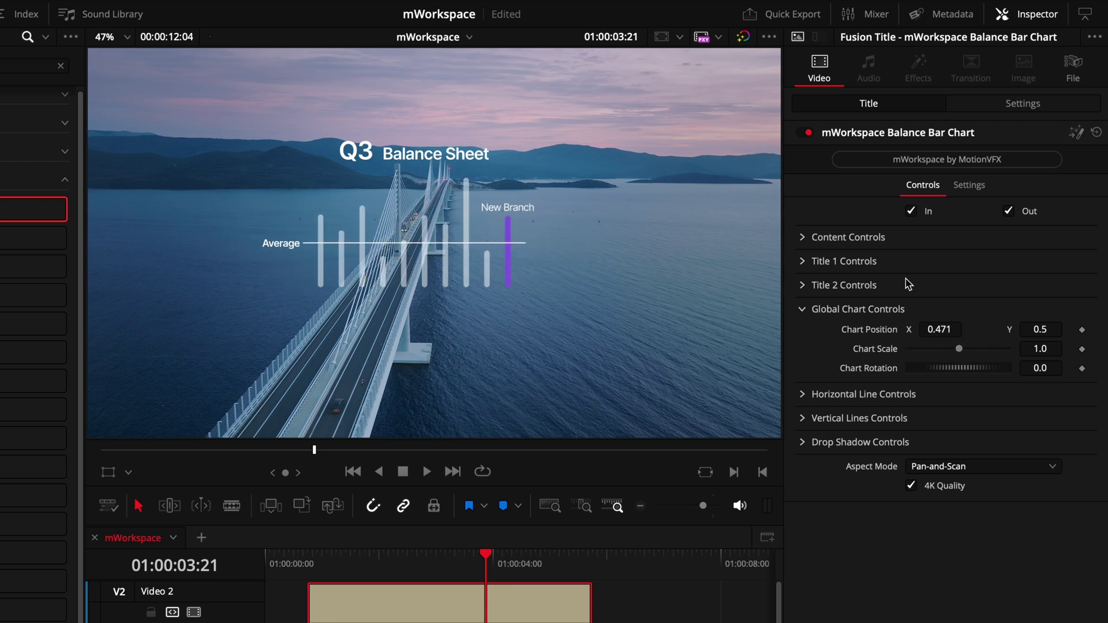
pyautogui.click(802, 237)
pyautogui.moveTo(918, 270); pyautogui.dragTo(920, 267)
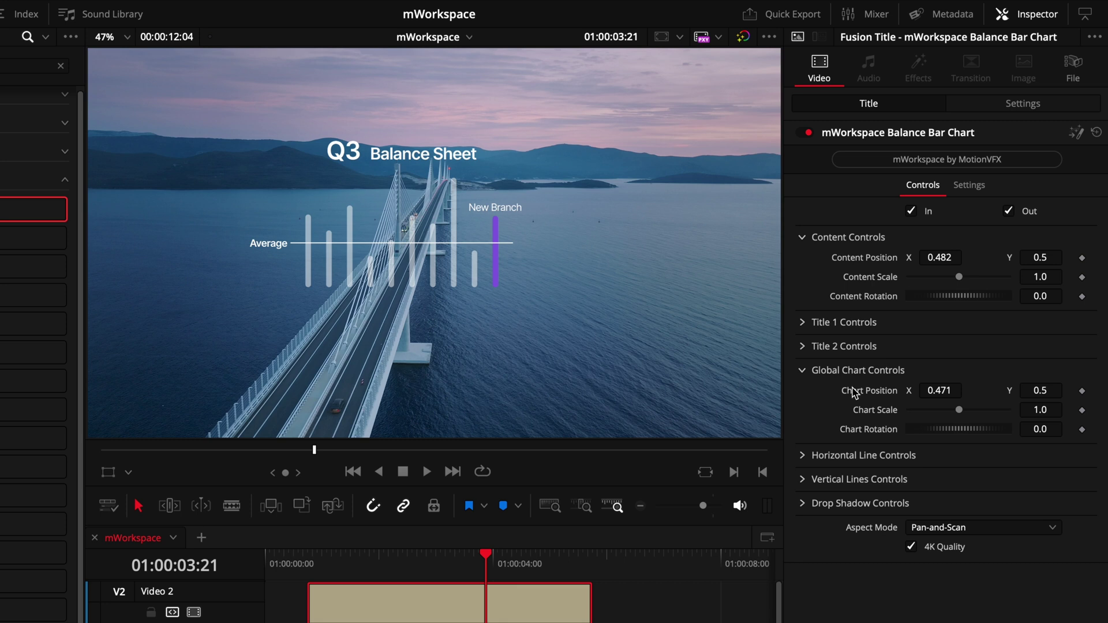
pyautogui.doubleClick(862, 396)
pyautogui.doubleClick(865, 258)
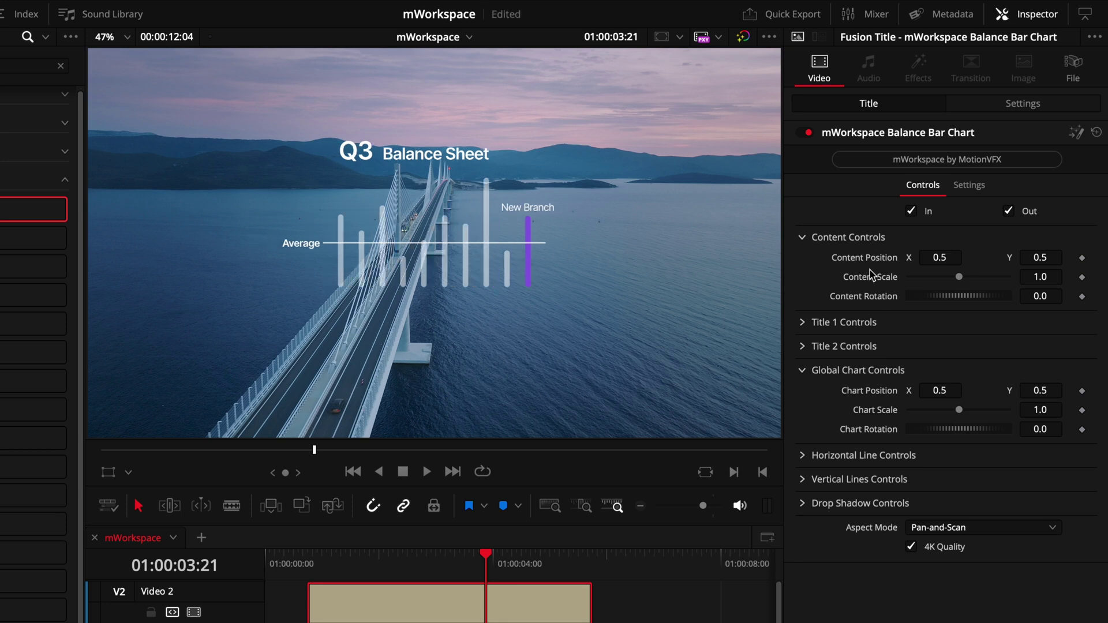
pyautogui.click(803, 370)
# Reset the Average line's position and thickness to default, then expand Vertical Lines Controls.
pyautogui.click(802, 394)
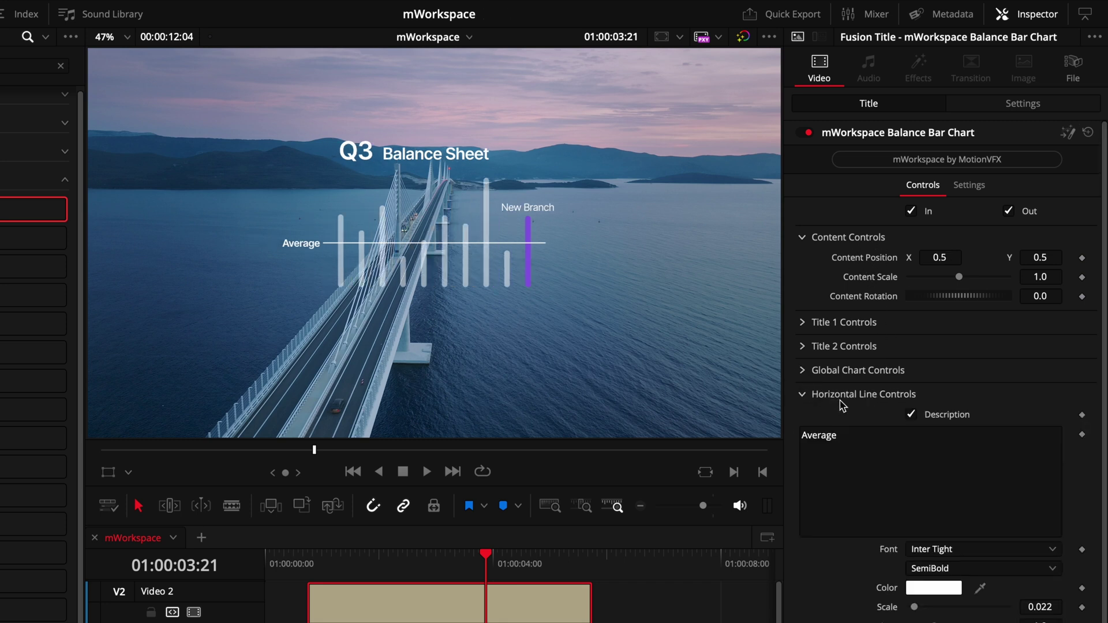
pyautogui.scroll(-1, 863, 418)
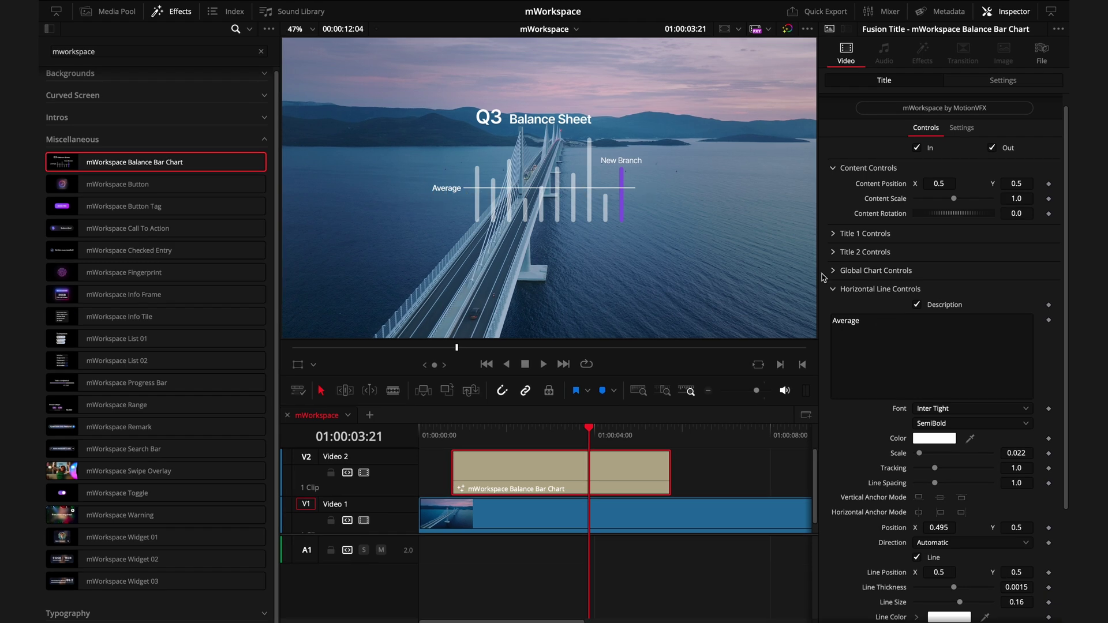
pyautogui.scroll(-1, 949, 339)
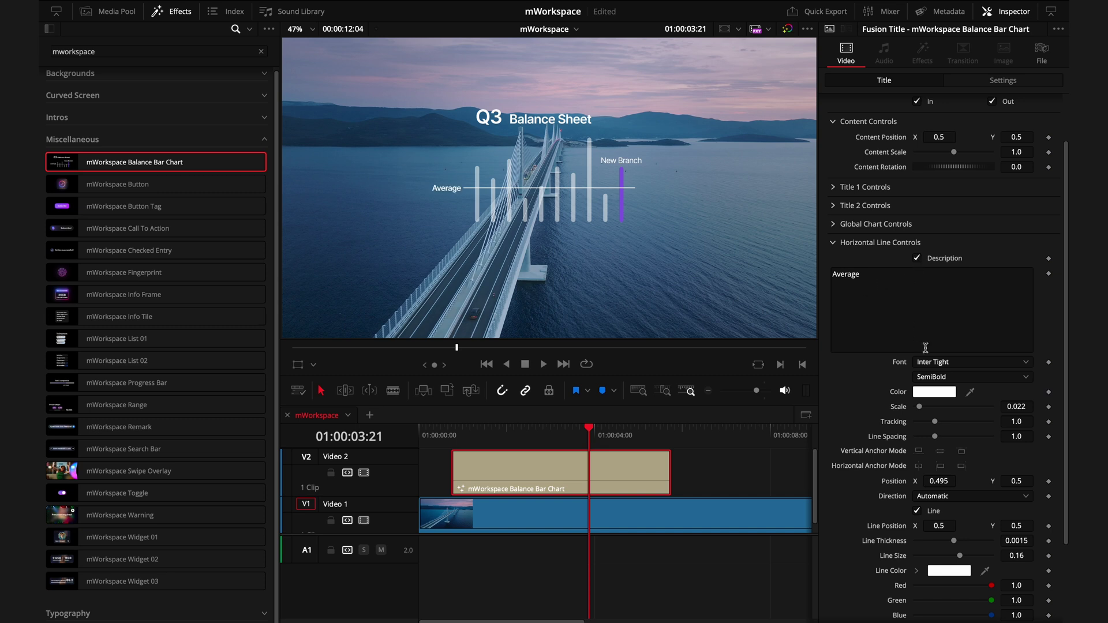
pyautogui.scroll(-1, 925, 348)
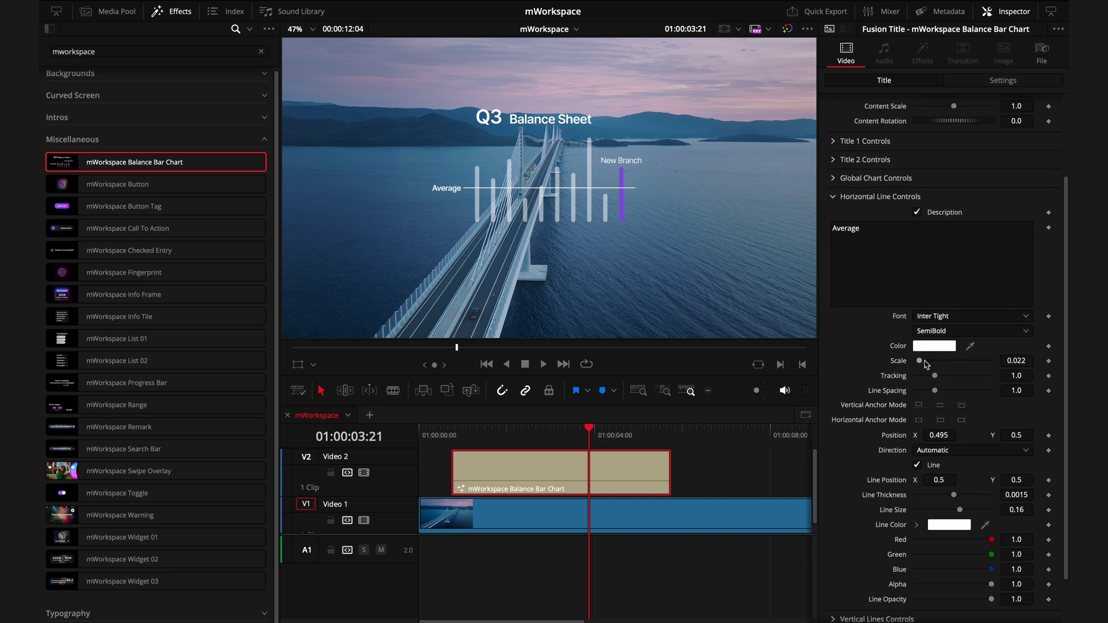
pyautogui.scroll(-1, 923, 381)
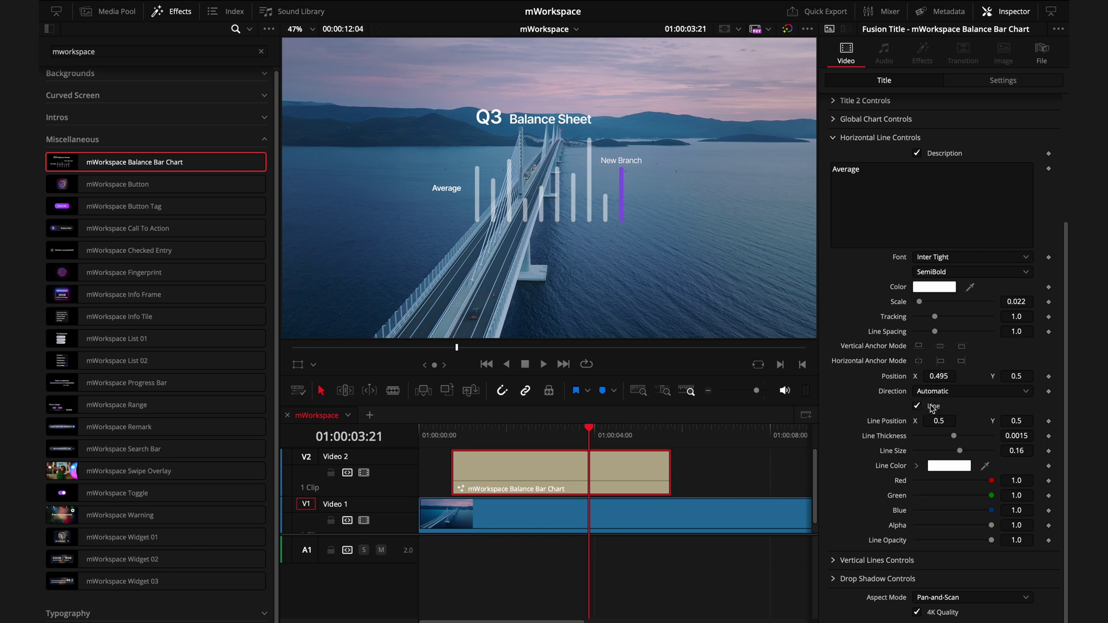
pyautogui.moveTo(939, 420); pyautogui.dragTo(969, 452)
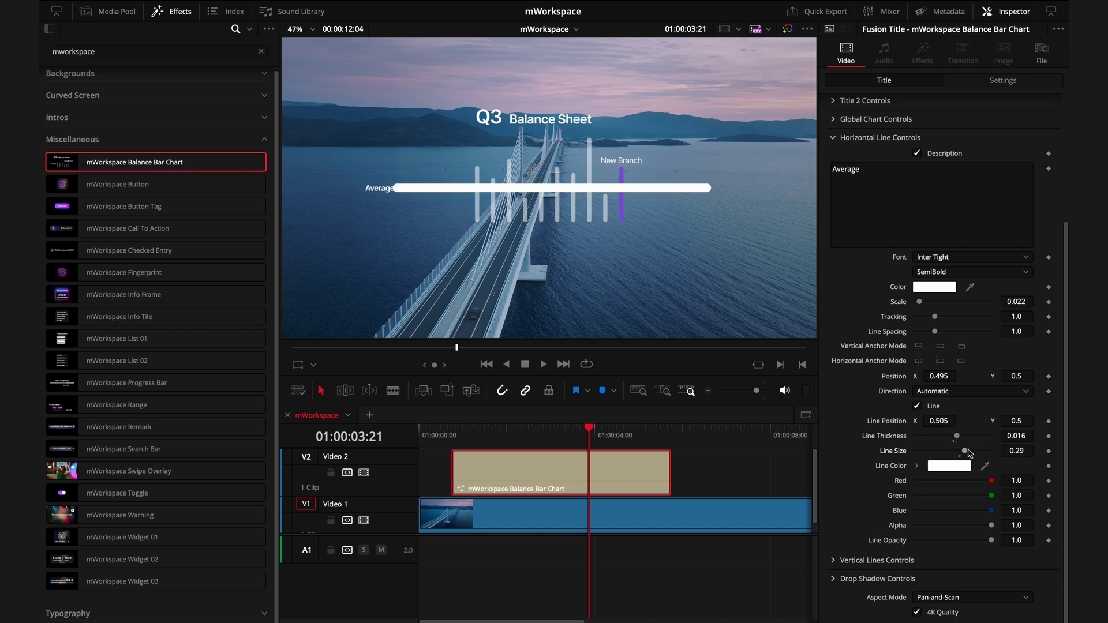
pyautogui.doubleClick(886, 421)
pyautogui.doubleClick(884, 436)
pyautogui.click(877, 561)
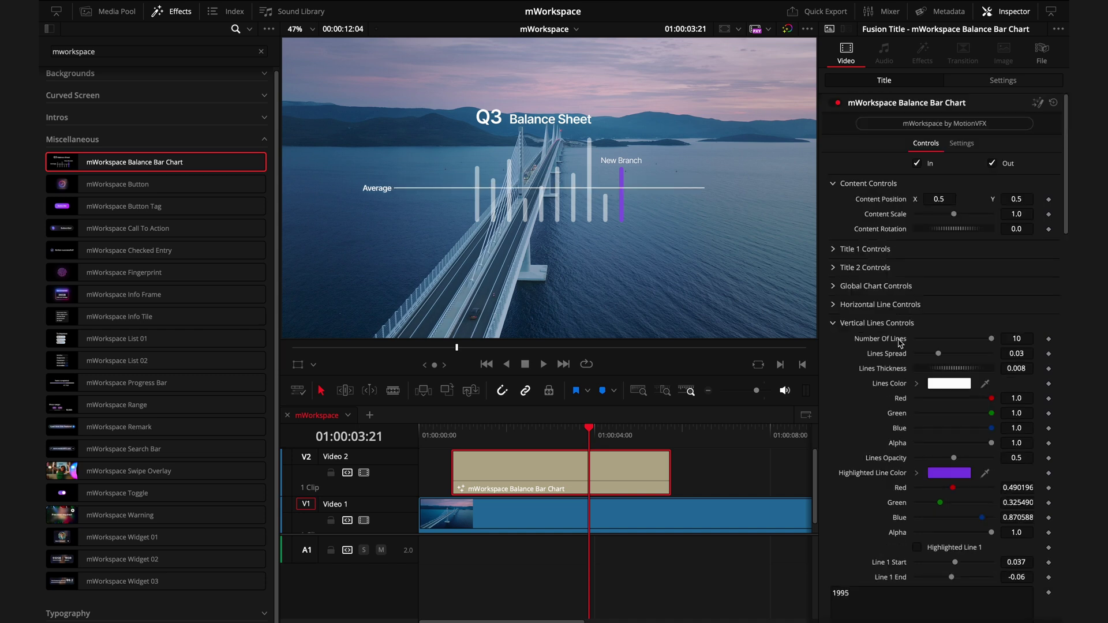
# Set the vertical bars to 5 lines, with spread 0.0606 and thickness 0.022.
pyautogui.scroll(-4, 895, 349)
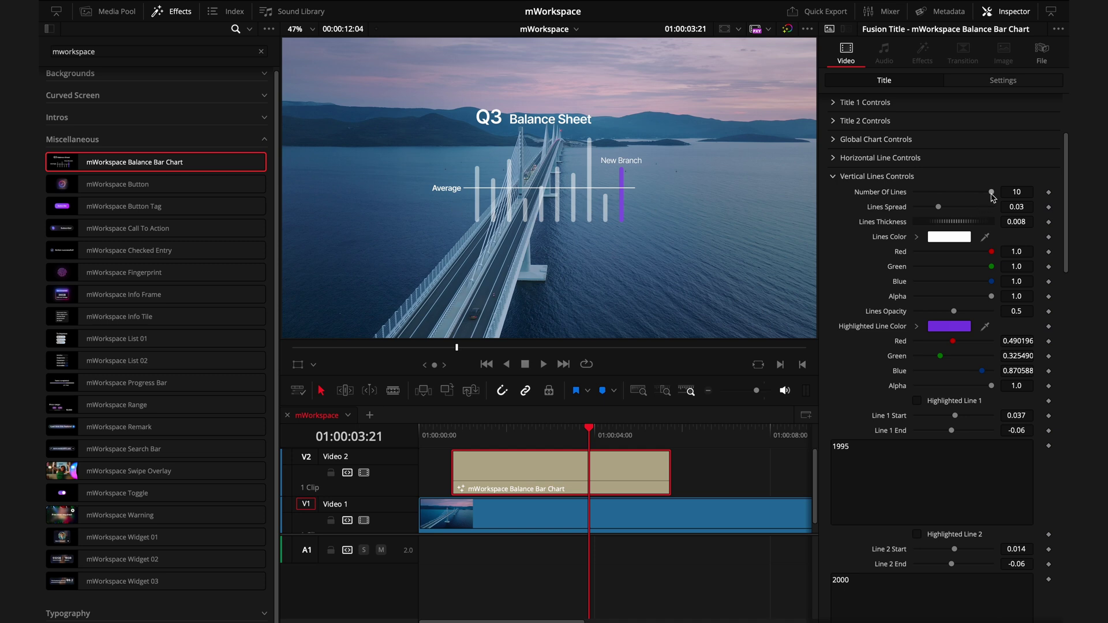
pyautogui.moveTo(992, 198); pyautogui.dragTo(947, 202)
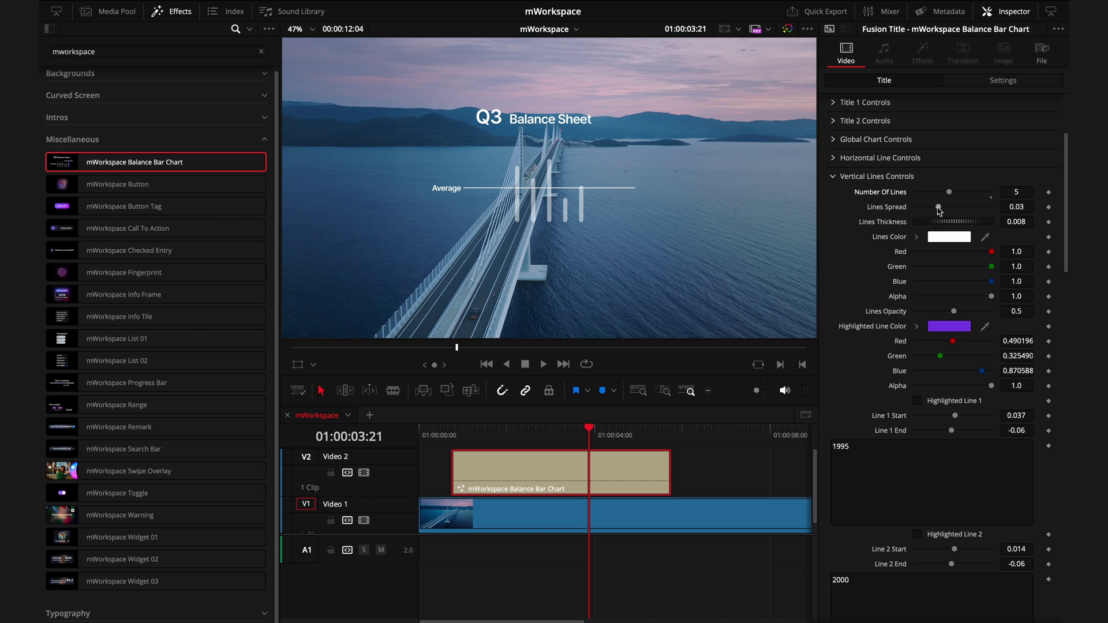
pyautogui.moveTo(938, 210)
pyautogui.mouseDown()
pyautogui.moveTo(962, 213)
pyautogui.moveTo(947, 225)
pyautogui.mouseUp()
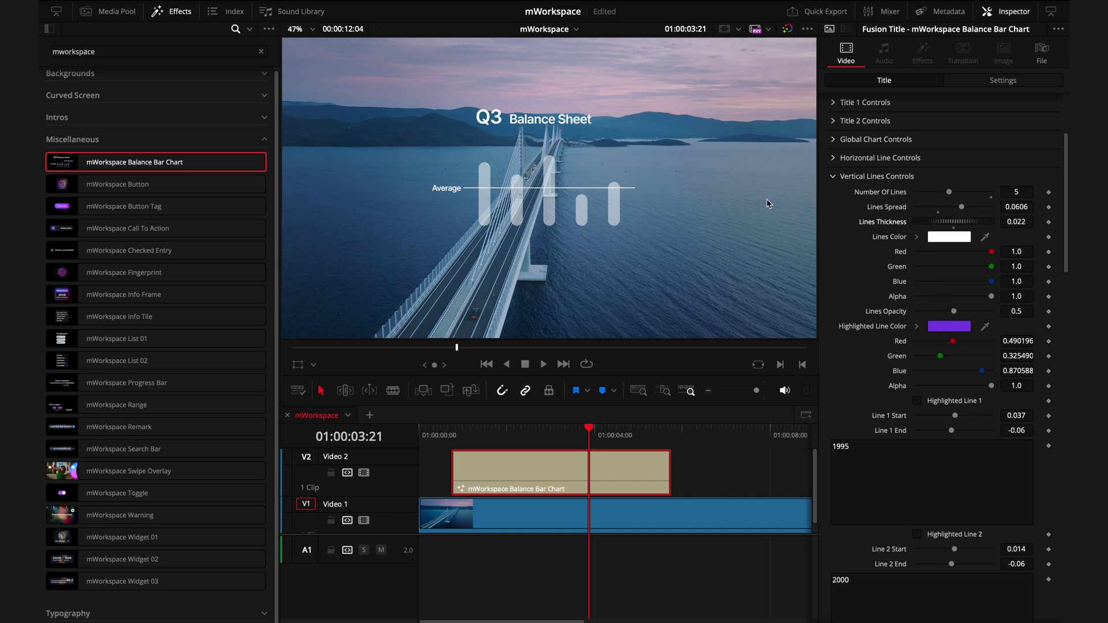
pyautogui.moveTo(939, 193); pyautogui.dragTo(1028, 198)
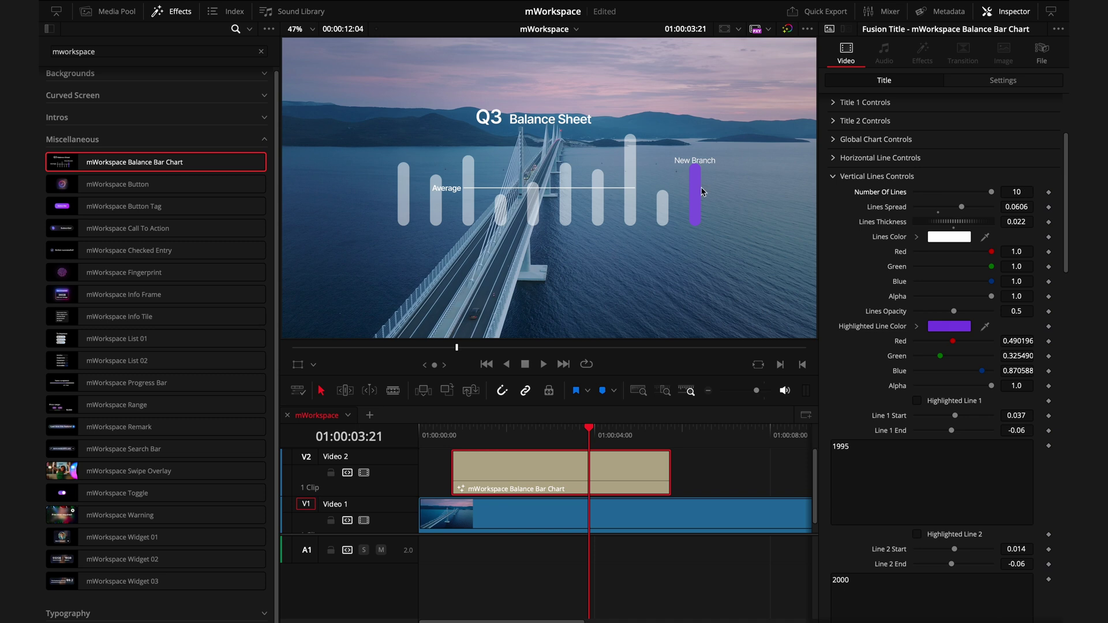
pyautogui.click(1018, 192)
pyautogui.write('5')
pyautogui.press('Tab')
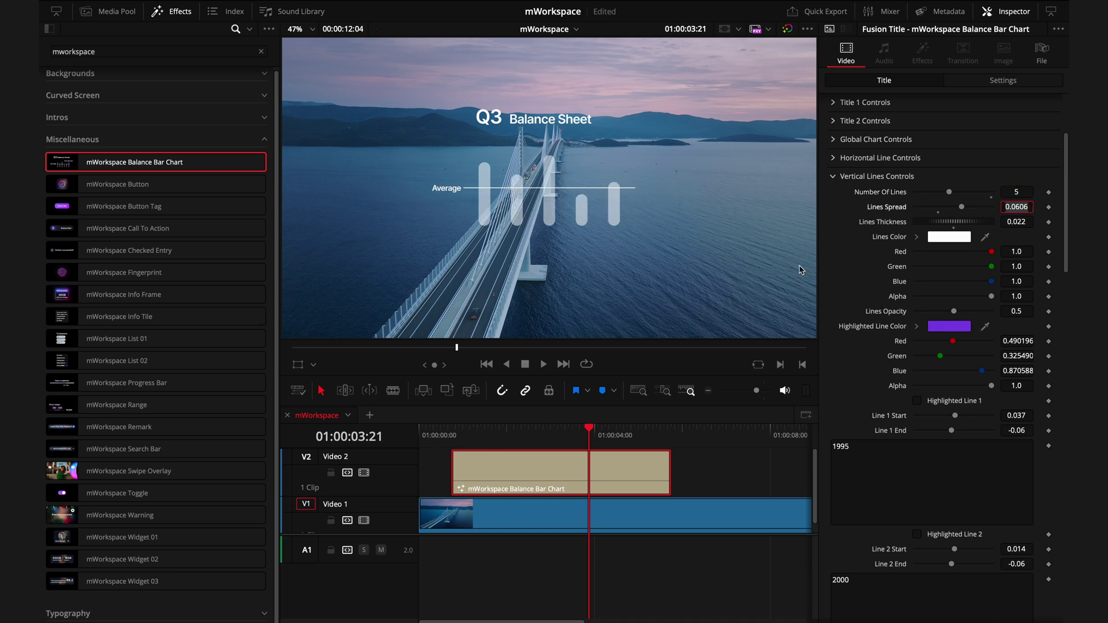
# Tick Highlighted Line 4 for the 2005 bar and lengthen it to Start 0.05, End -0.12.
pyautogui.scroll(-4, 936, 329)
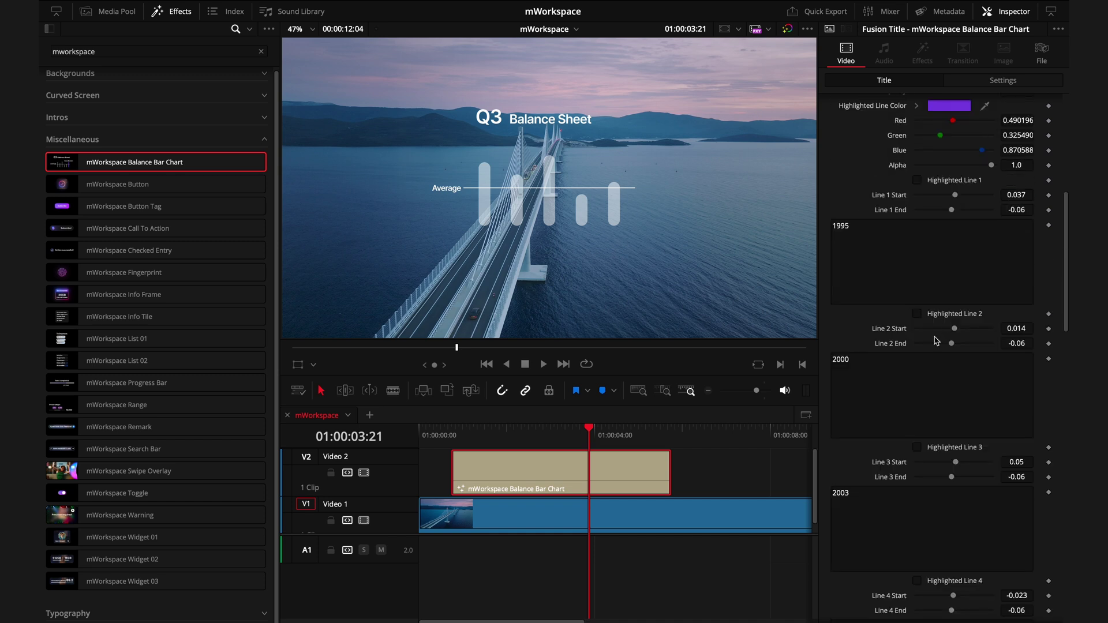
pyautogui.scroll(-1, 936, 341)
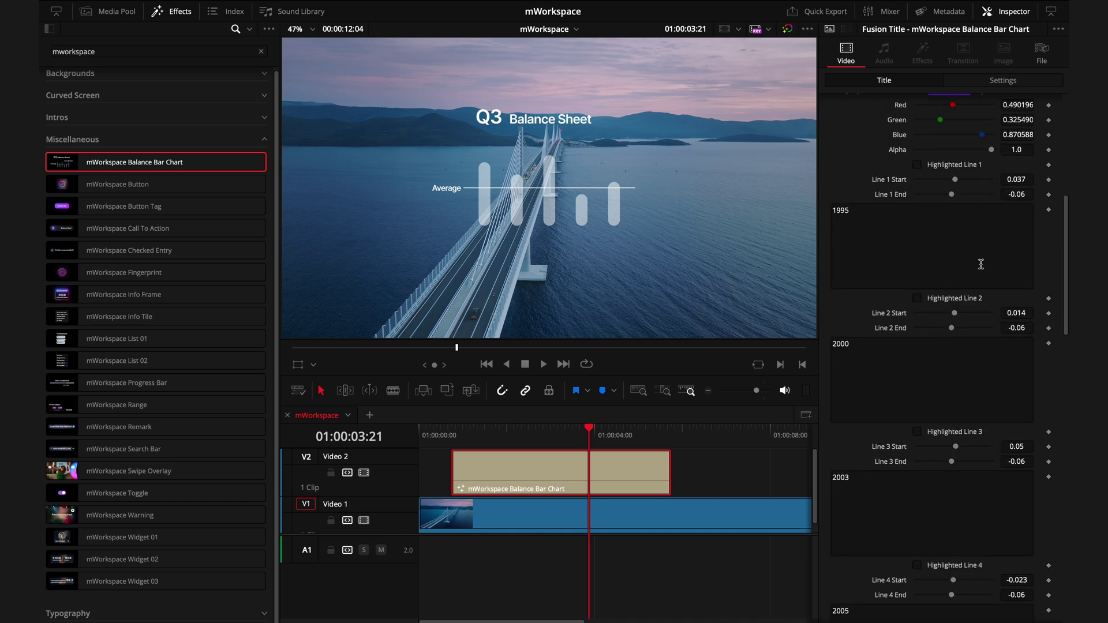
pyautogui.scroll(-2, 961, 388)
pyautogui.click(945, 450)
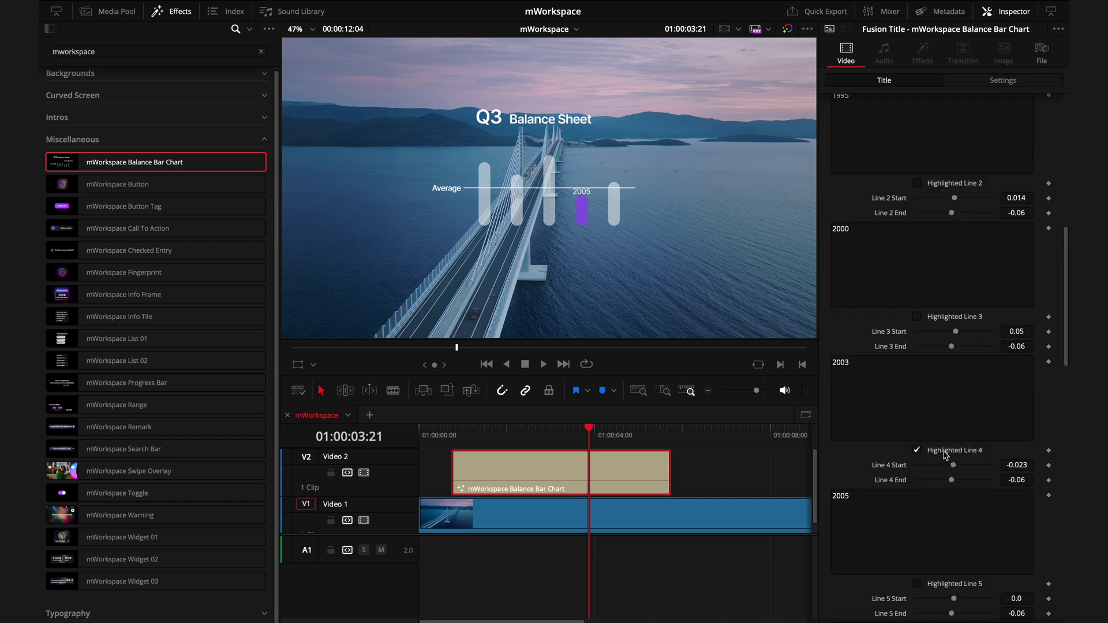
pyautogui.click(869, 507)
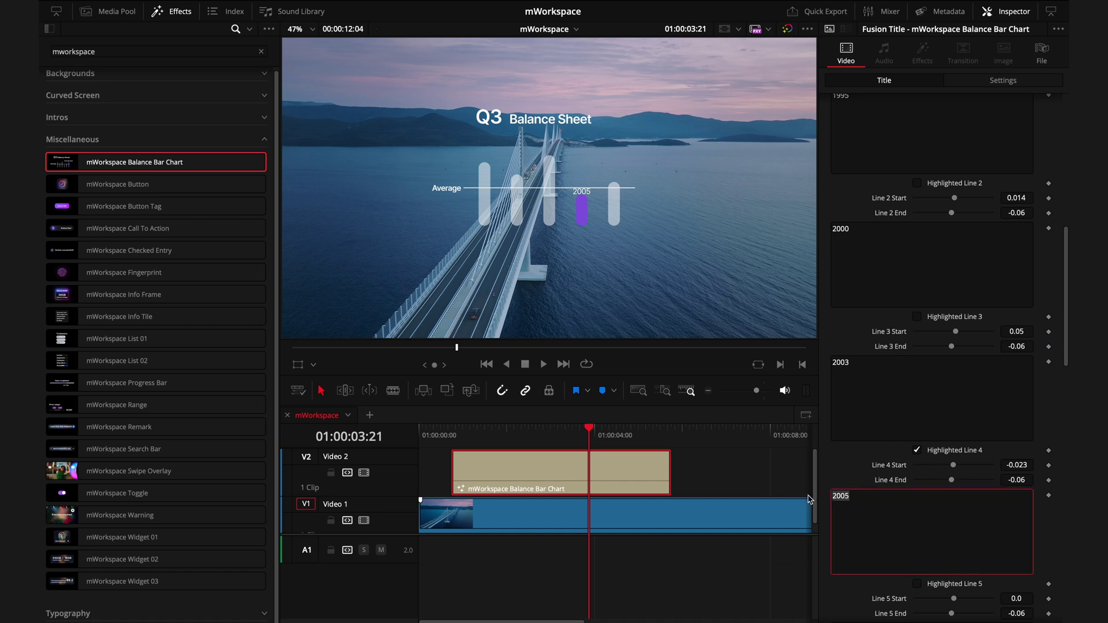
pyautogui.moveTo(952, 479)
pyautogui.mouseDown()
pyautogui.moveTo(956, 443)
pyautogui.moveTo(950, 458)
pyautogui.mouseUp()
pyautogui.scroll(-1, 956, 460)
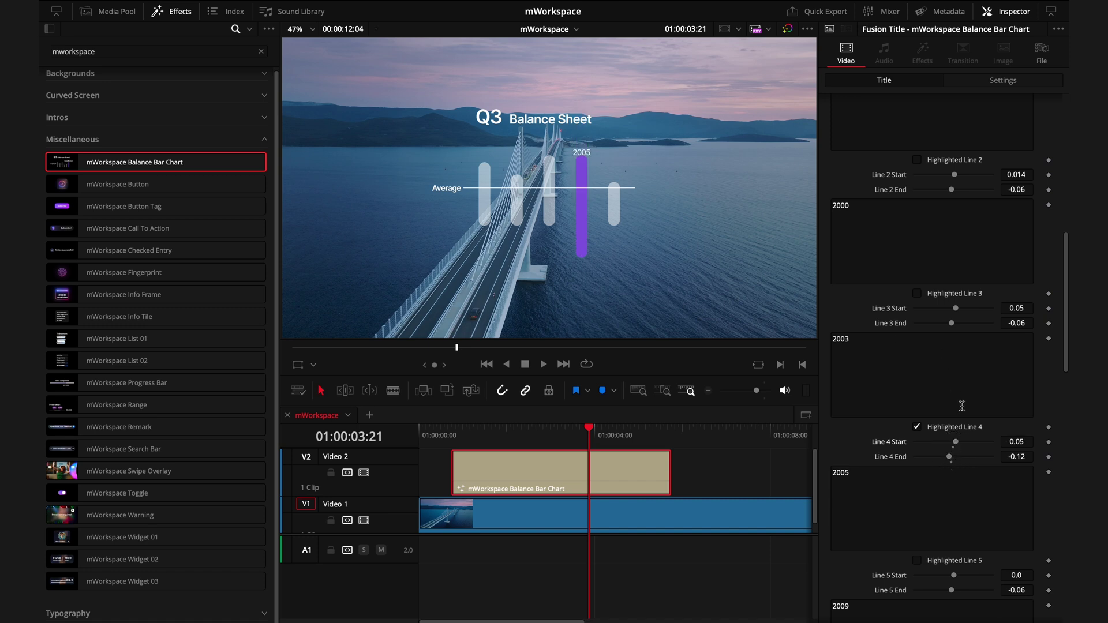
# Raise the 2005 label's Description Offset to 0.055 and turn on Drop Shadow.
pyautogui.scroll(-15, 978, 485)
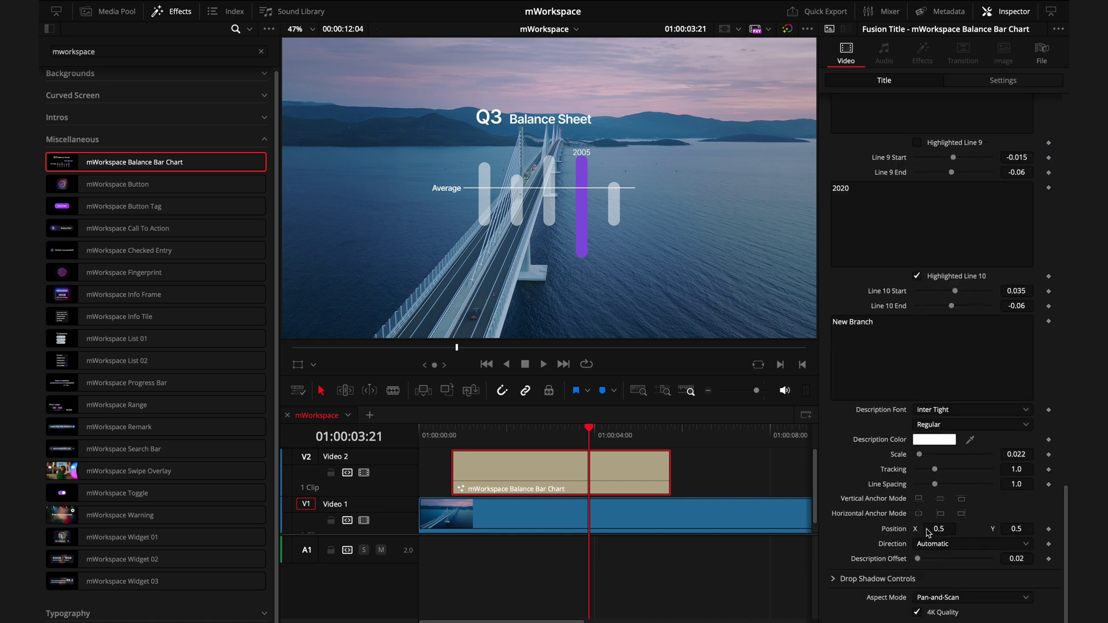
pyautogui.moveTo(919, 566); pyautogui.dragTo(921, 566)
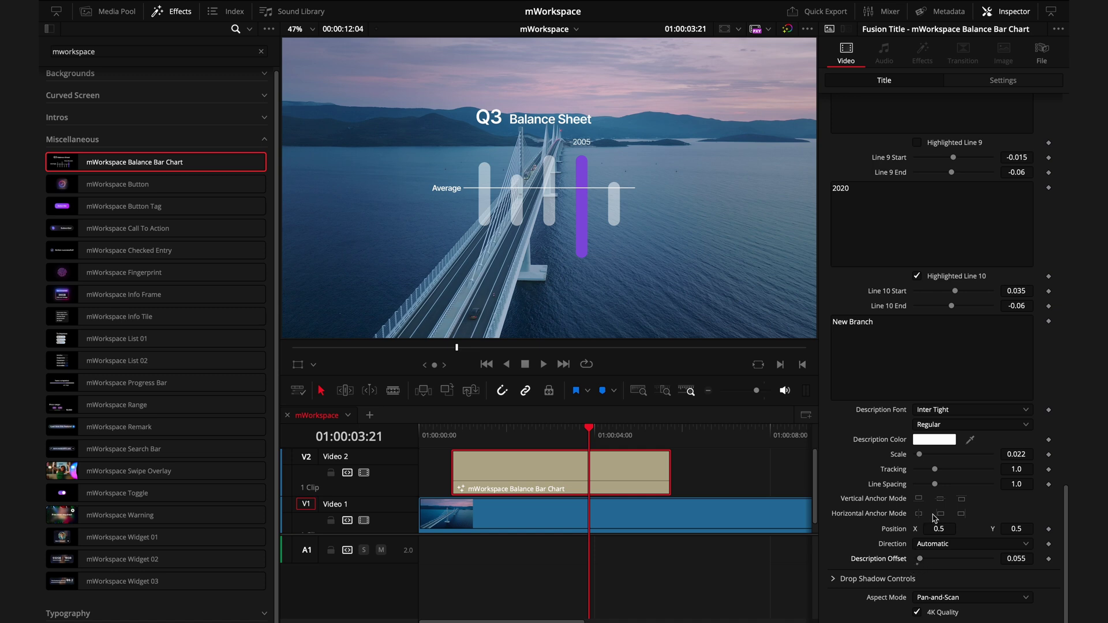
pyautogui.click(840, 343)
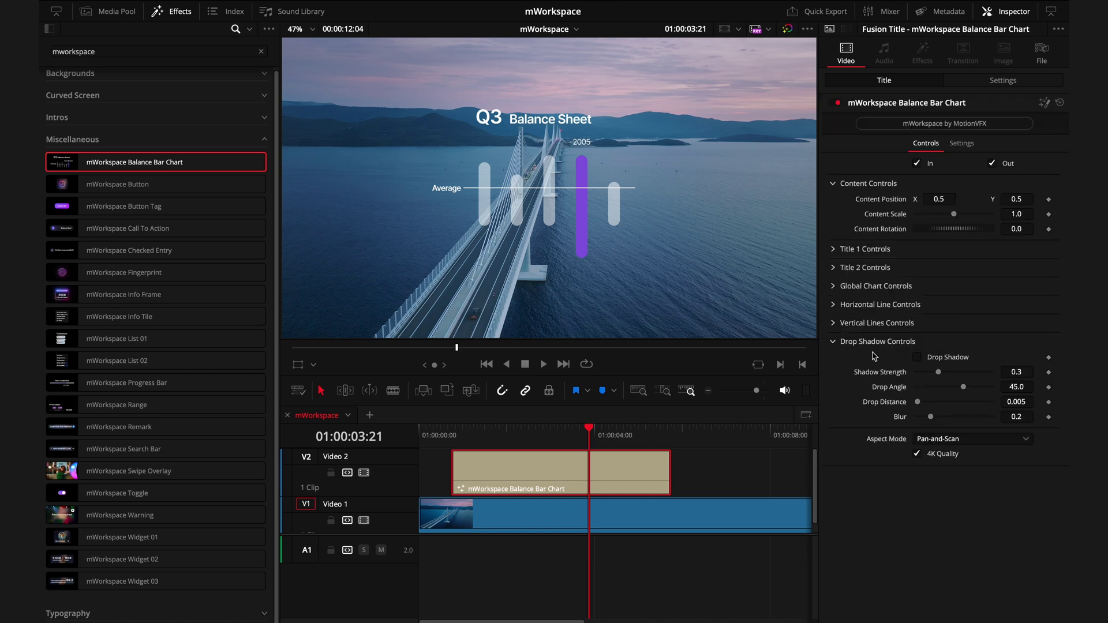
pyautogui.click(917, 358)
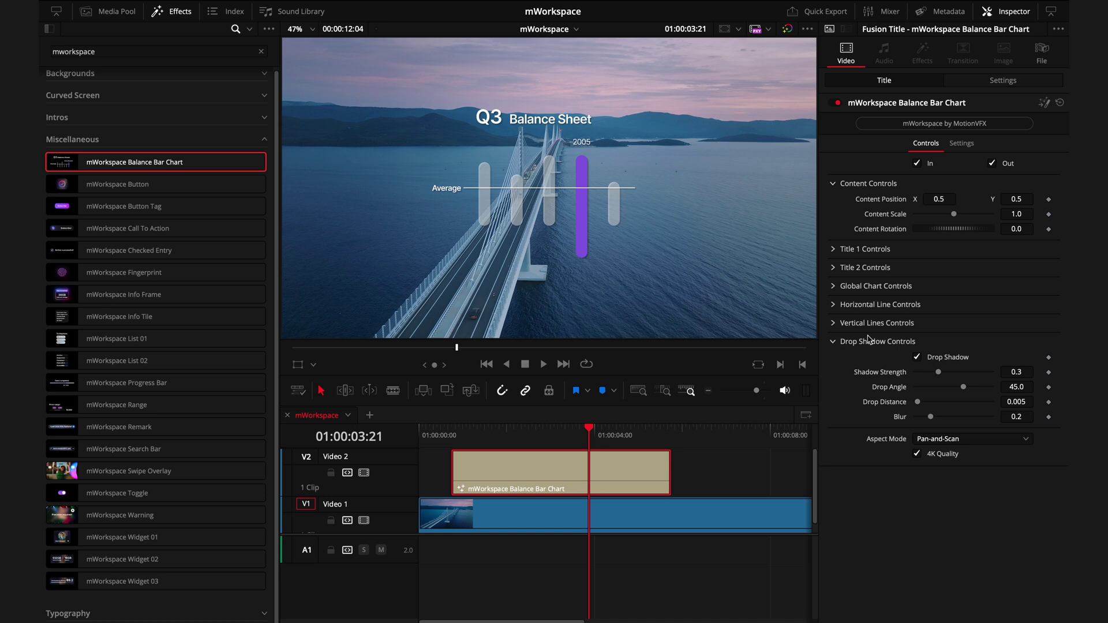
# Increase Lines Opacity from 0.5 so the white bars render solid.
pyautogui.click(836, 325)
pyautogui.scroll(-1, 924, 404)
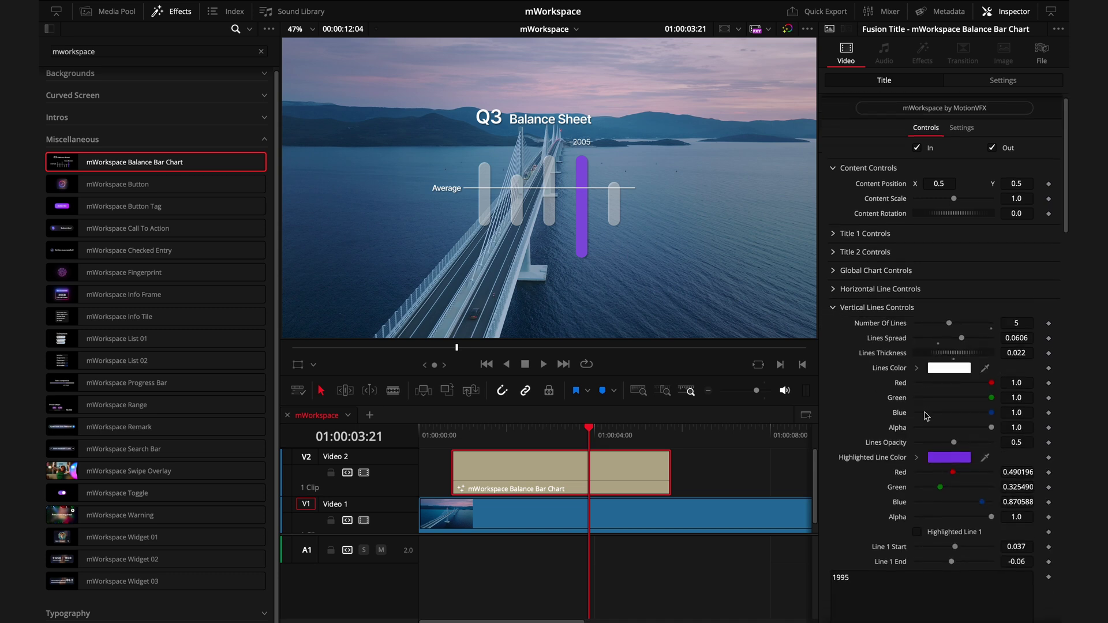
pyautogui.moveTo(954, 443); pyautogui.dragTo(1024, 445)
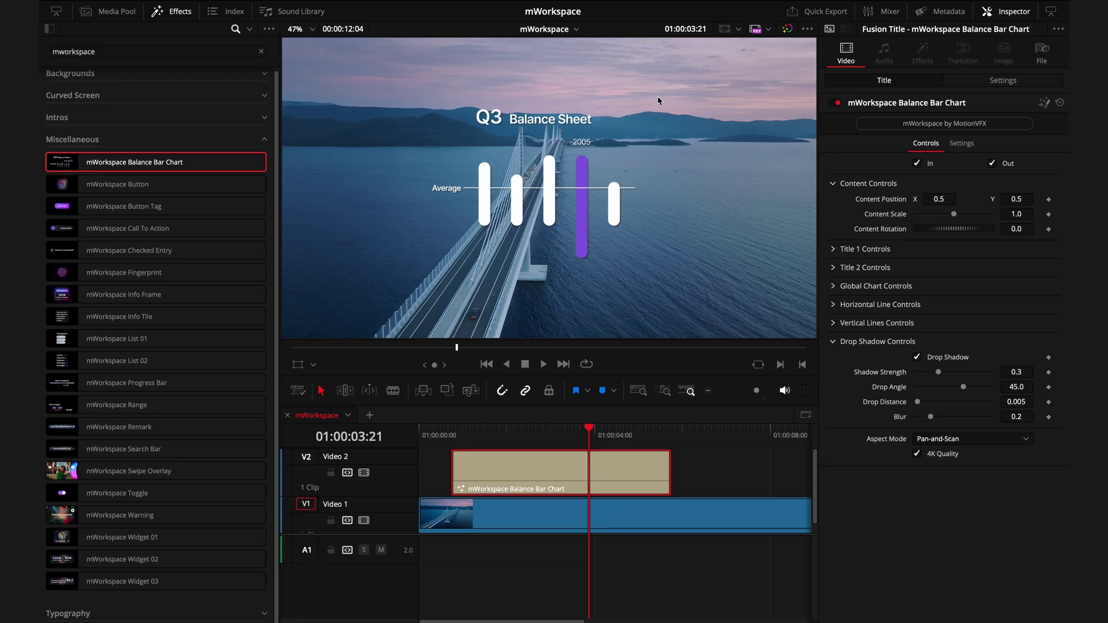
# Replace the chart with mWorkspace Button on Video 2, enable 4K Quality, and preview it.
pyautogui.press('Delete')
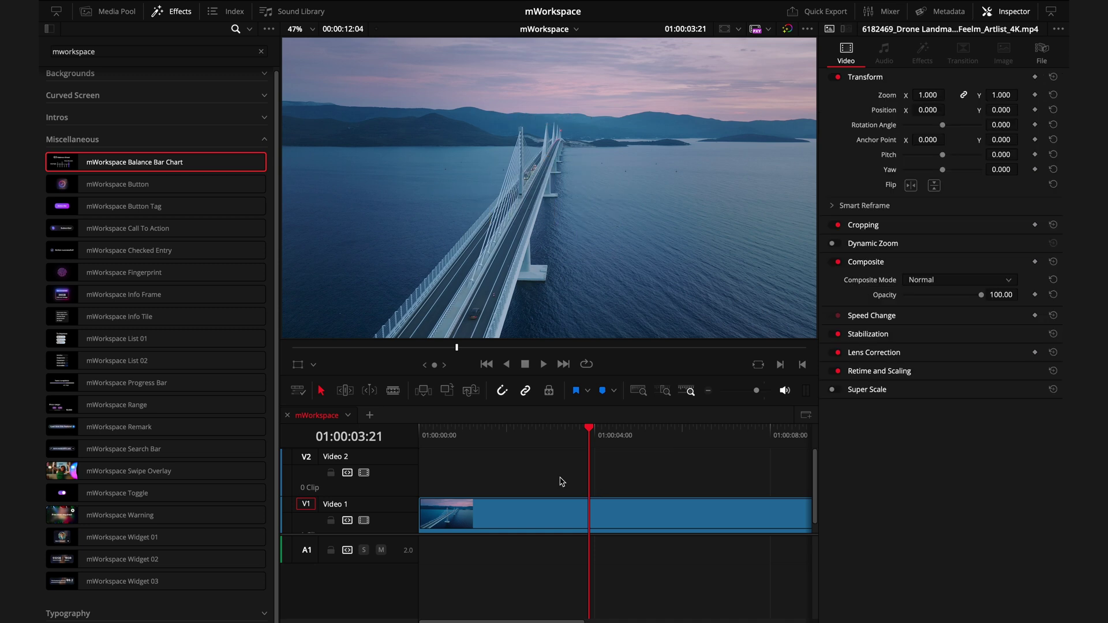
pyautogui.moveTo(130, 185); pyautogui.dragTo(525, 475)
pyautogui.click(574, 469)
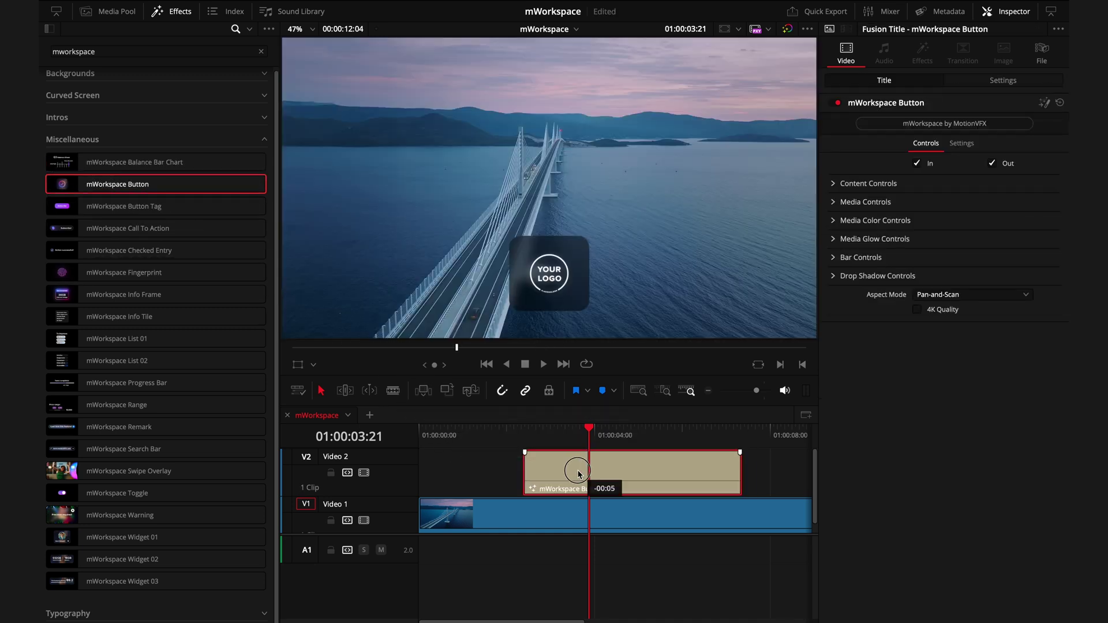
pyautogui.click(930, 312)
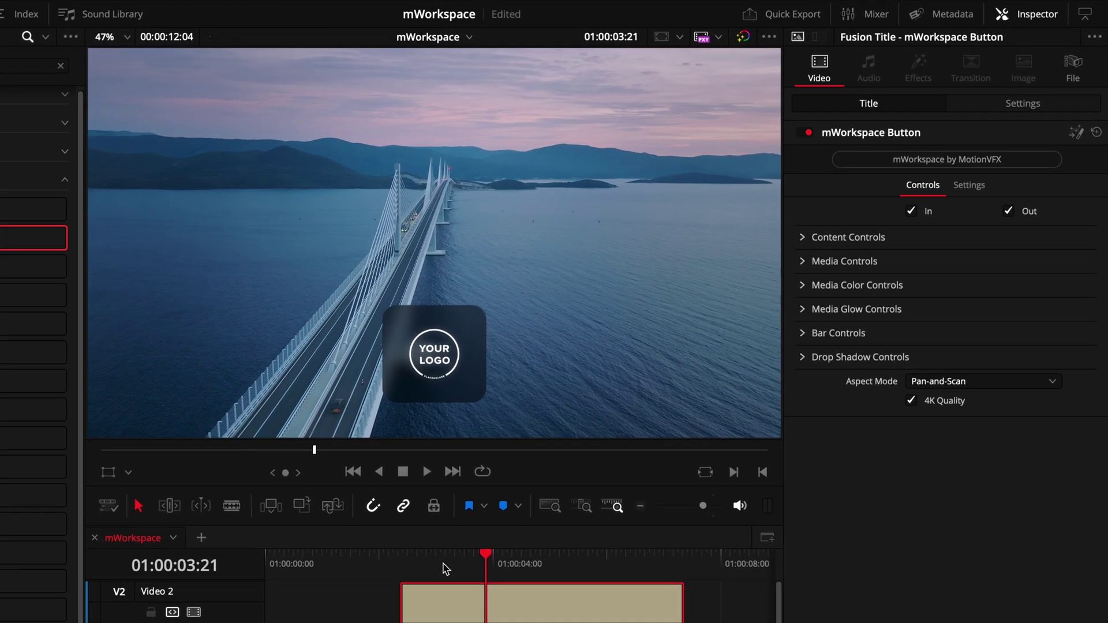
pyautogui.click(524, 434)
pyautogui.moveTo(402, 566); pyautogui.dragTo(518, 567)
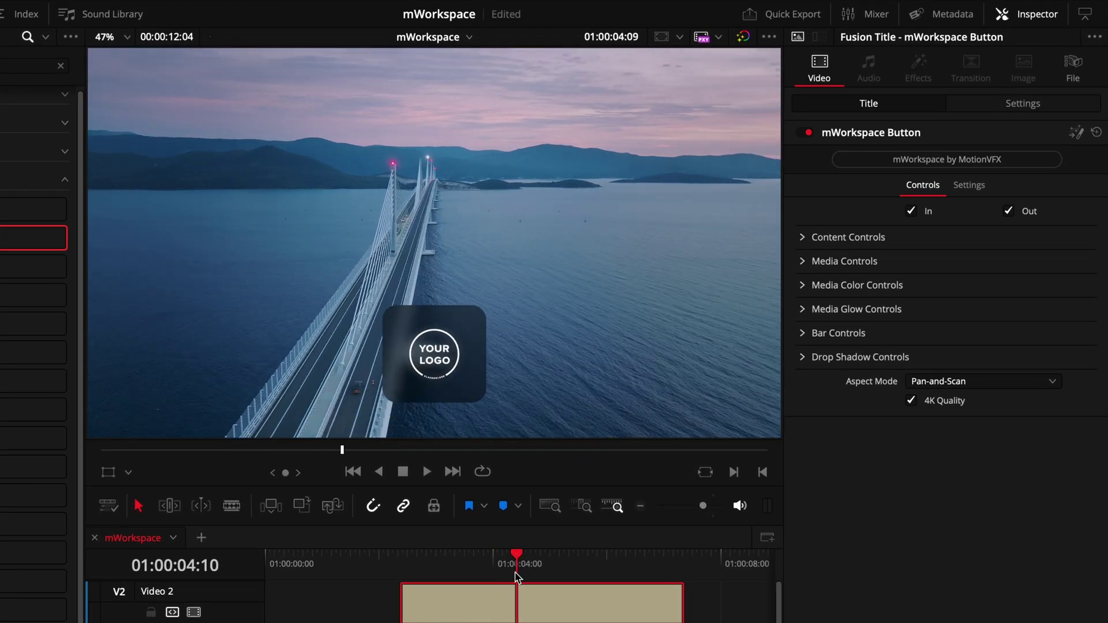
# Browse to a custom logo image in Media Controls and preview the button.
pyautogui.click(805, 266)
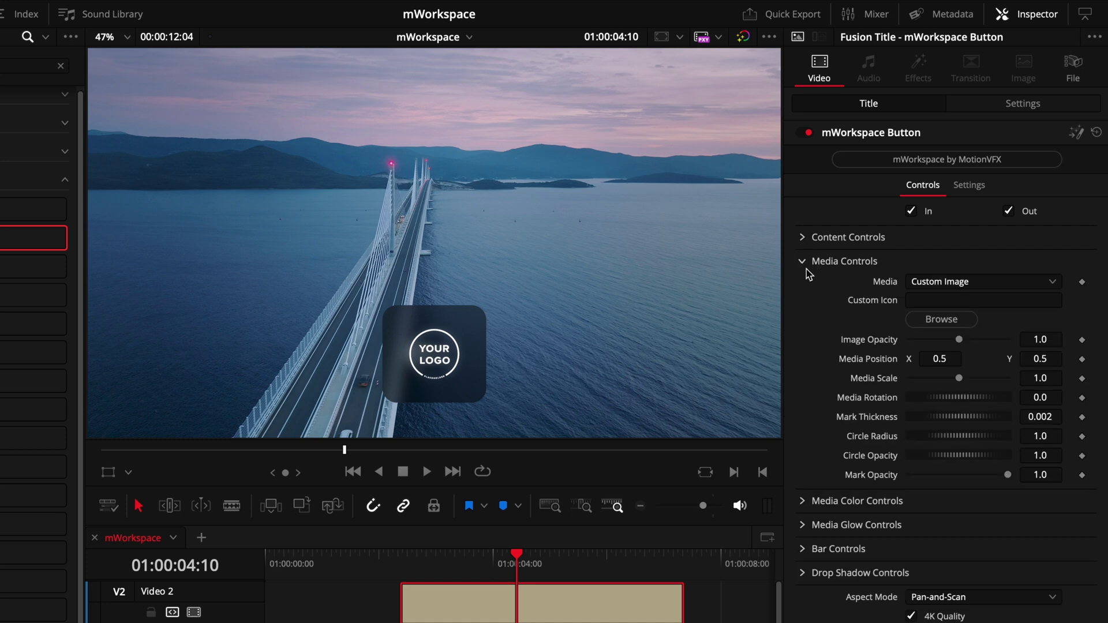
pyautogui.click(918, 320)
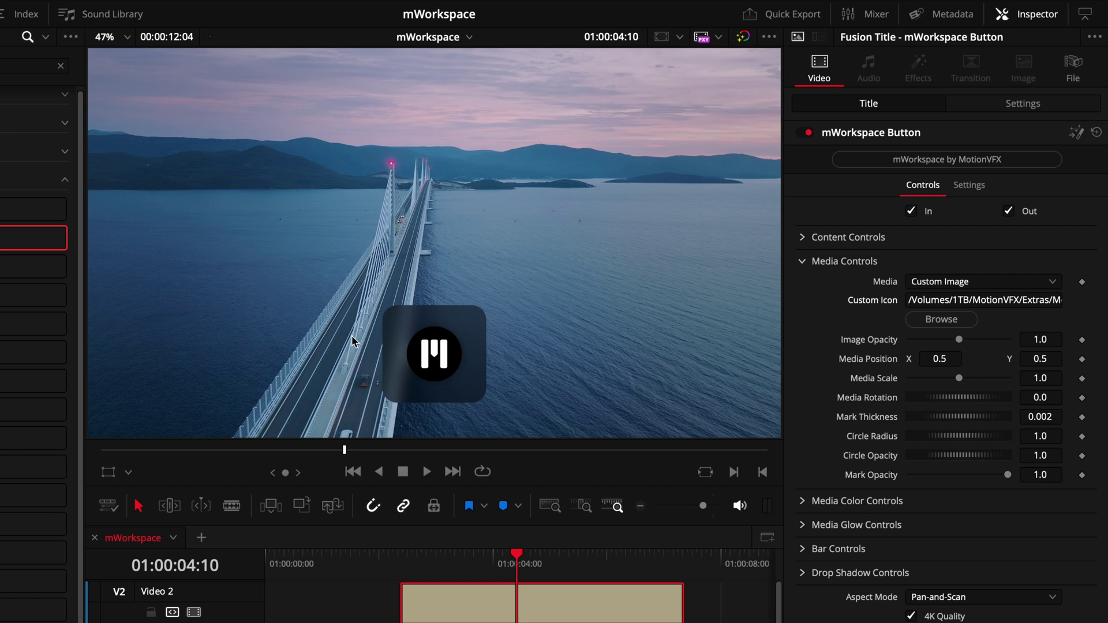
pyautogui.moveTo(413, 570); pyautogui.dragTo(589, 586)
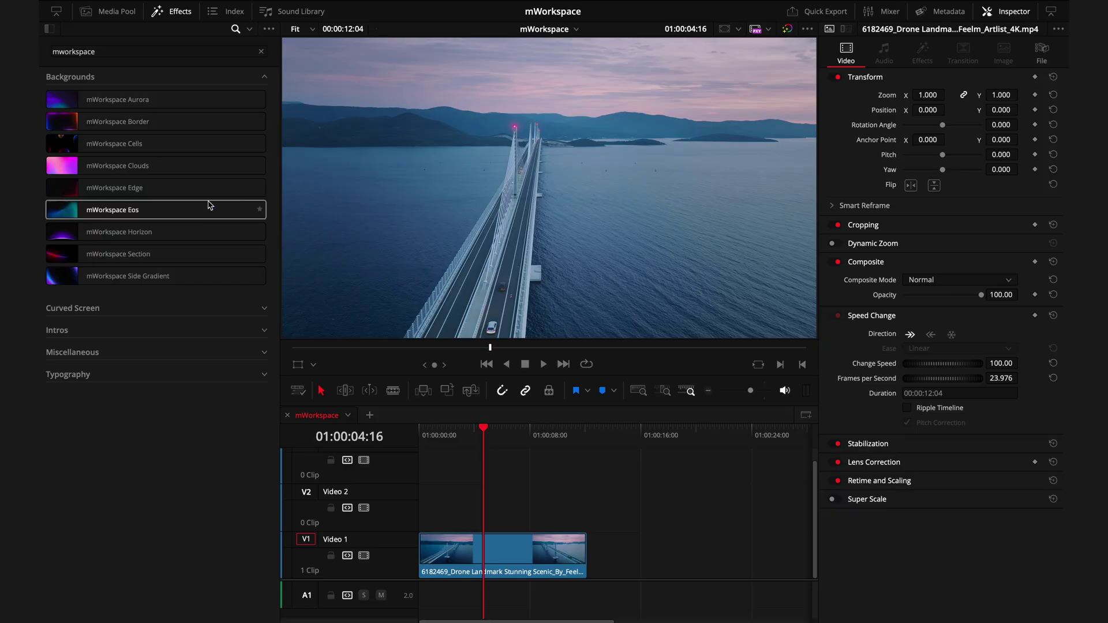
# Place the mWorkspace Eos background on Video 2 above the drone clip.
pyautogui.moveTo(259, 209); pyautogui.dragTo(491, 509)
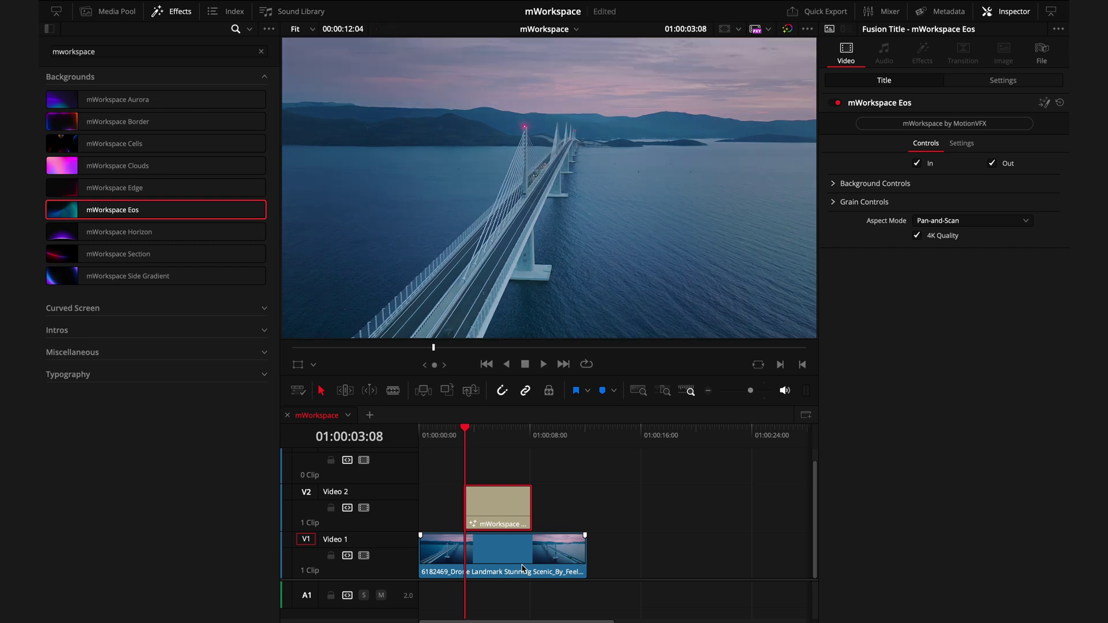
# Expand and then collapse the Eos background's Grain Controls.
pyautogui.click(834, 202)
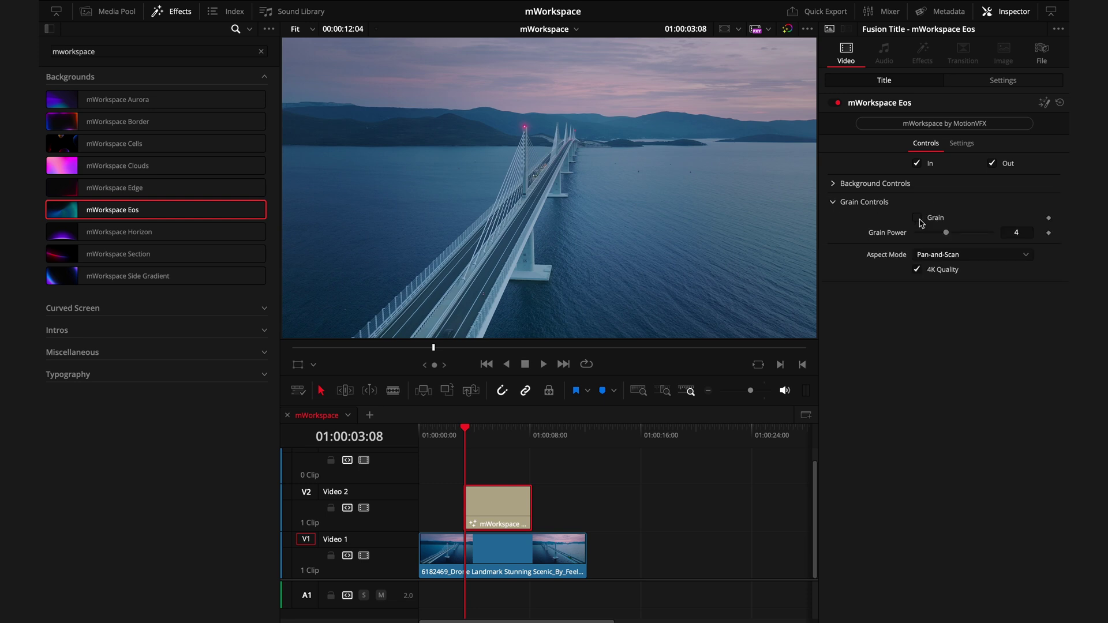
pyautogui.click(835, 204)
# Open the Eos background controls and reset the rotation rate to 360.
pyautogui.click(833, 184)
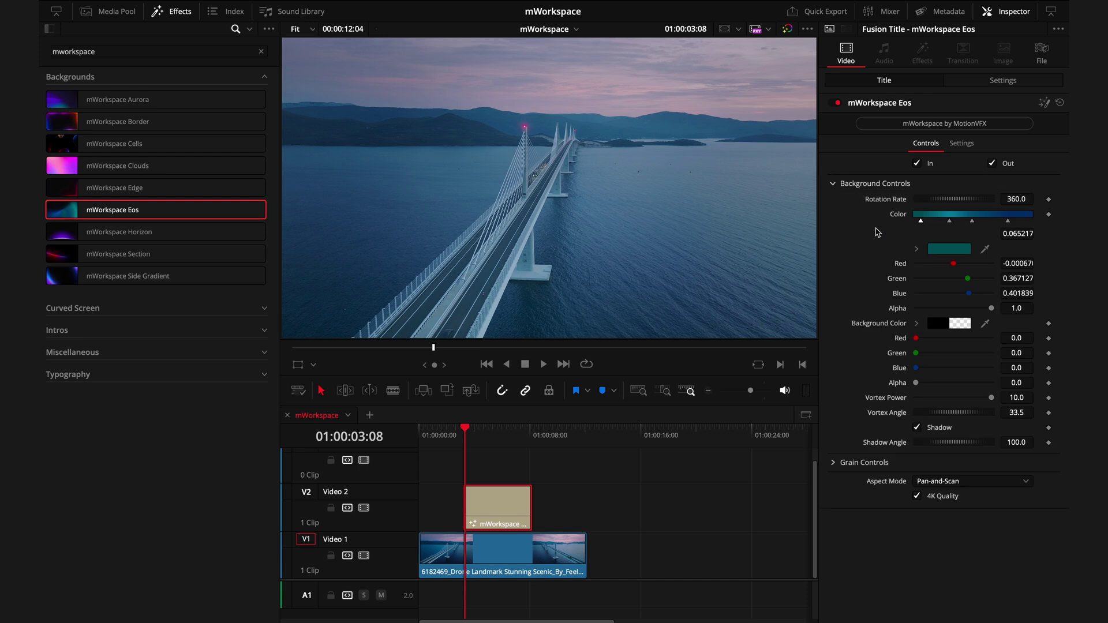
pyautogui.click(493, 438)
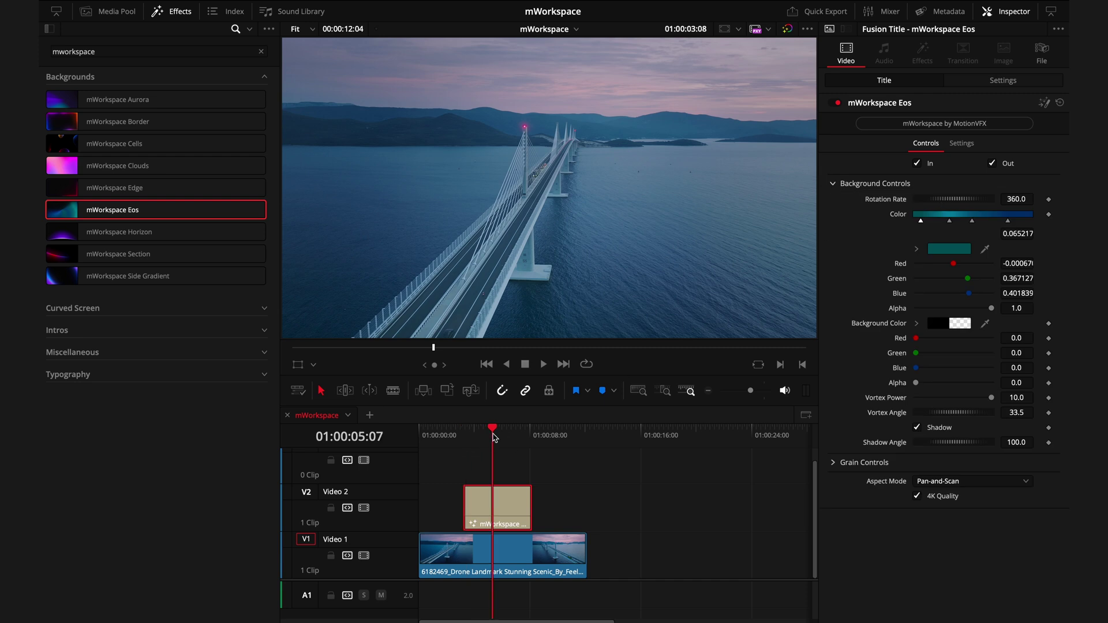
pyautogui.moveTo(1009, 196); pyautogui.dragTo(979, 196)
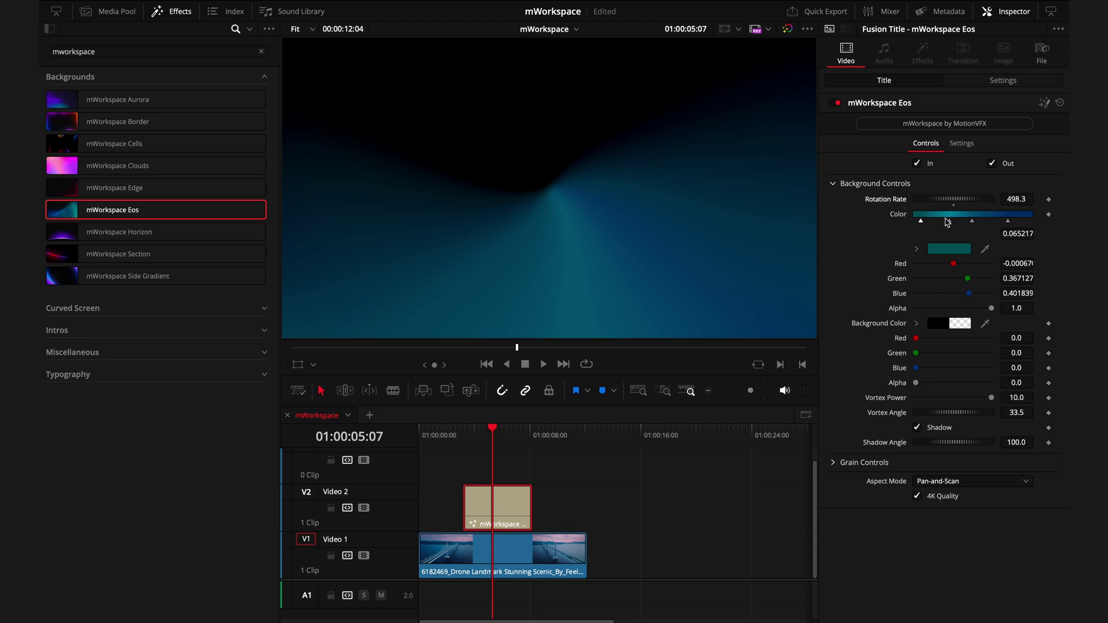
pyautogui.doubleClick(899, 202)
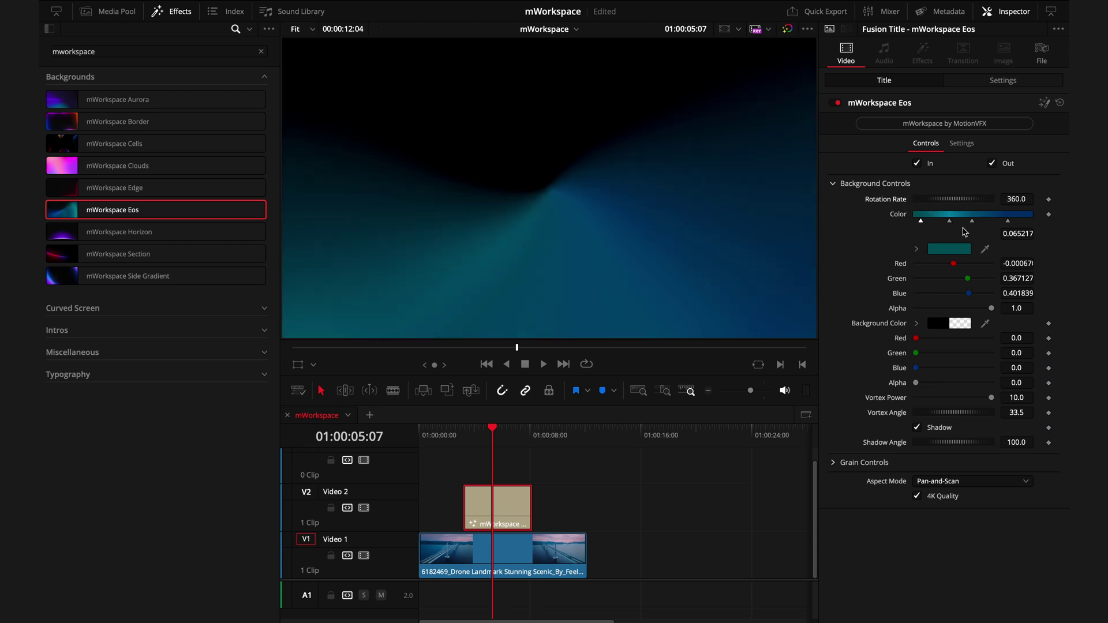
# Recolour the first gradient stop of the Eos background to yellow.
pyautogui.click(949, 221)
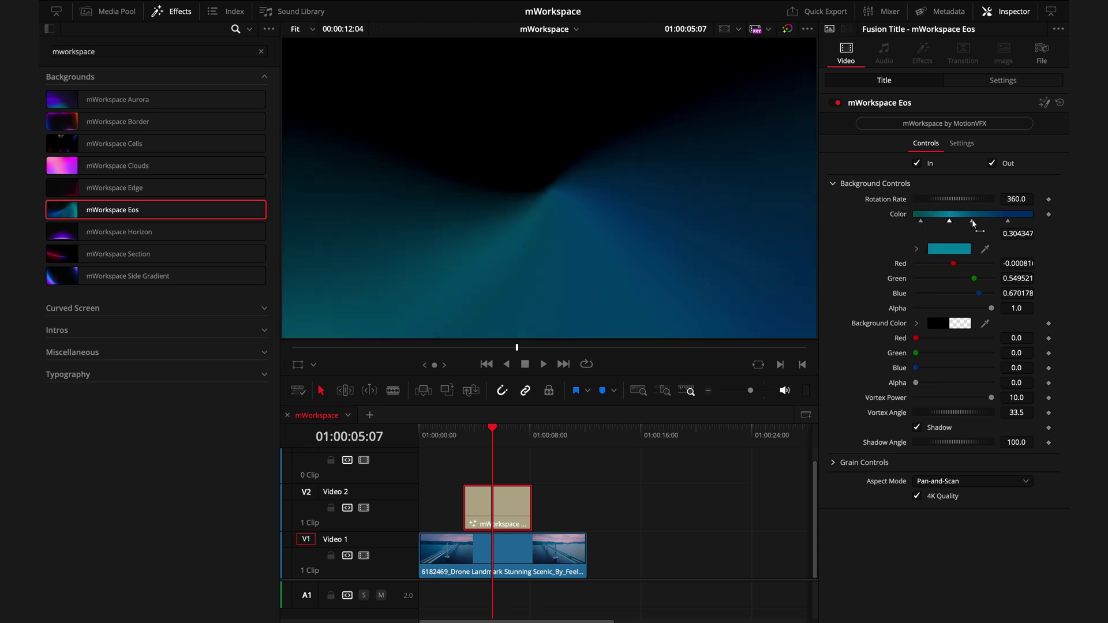
pyautogui.click(973, 222)
pyautogui.click(1008, 223)
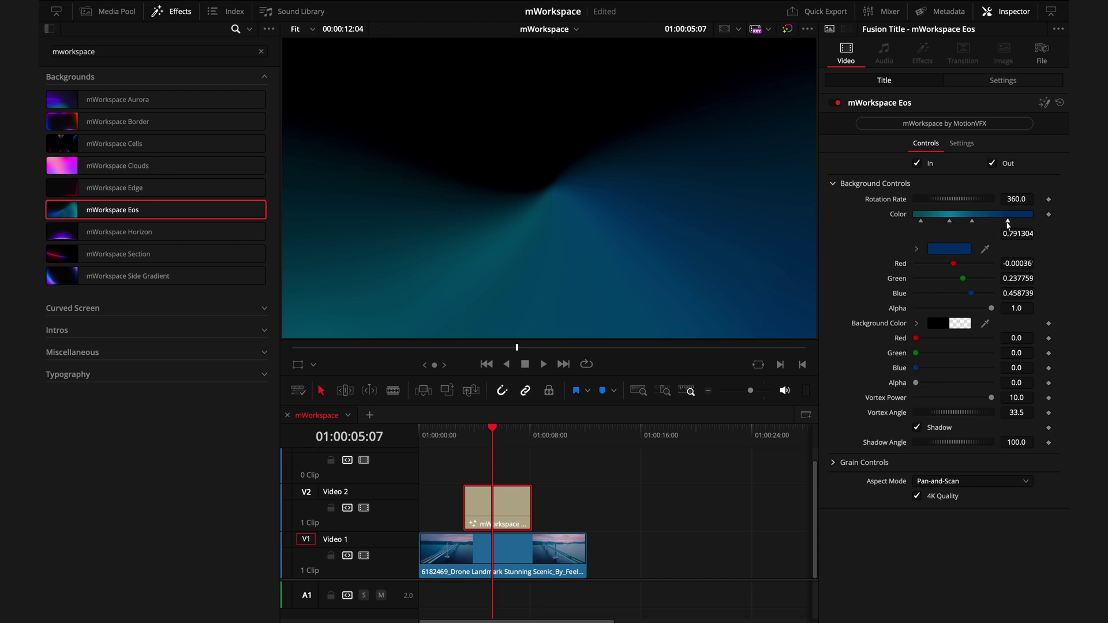
pyautogui.click(955, 254)
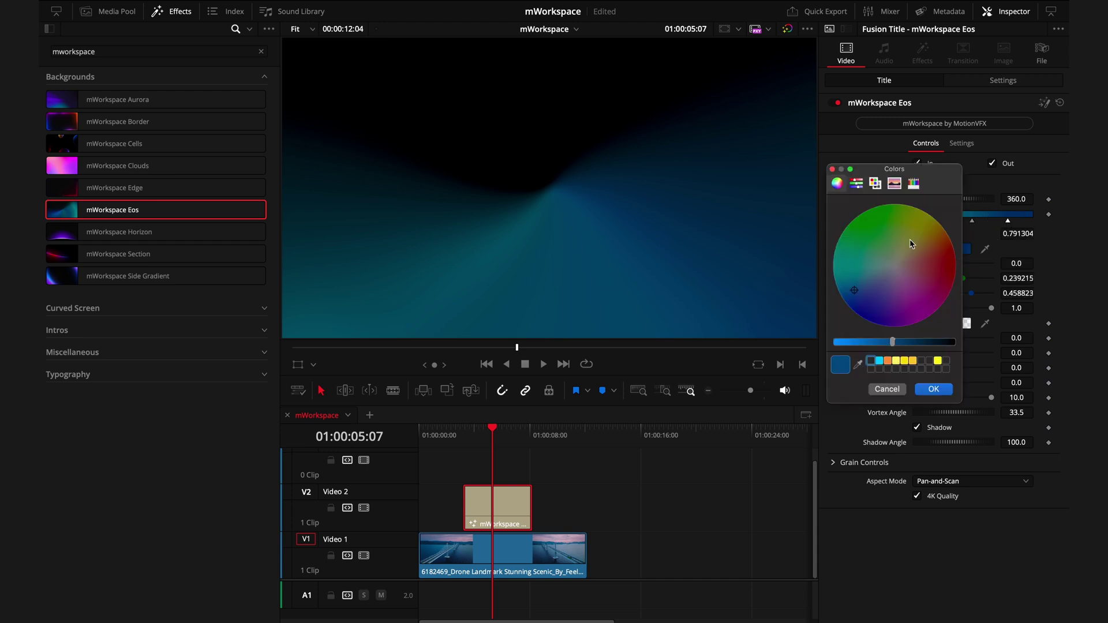
pyautogui.click(926, 226)
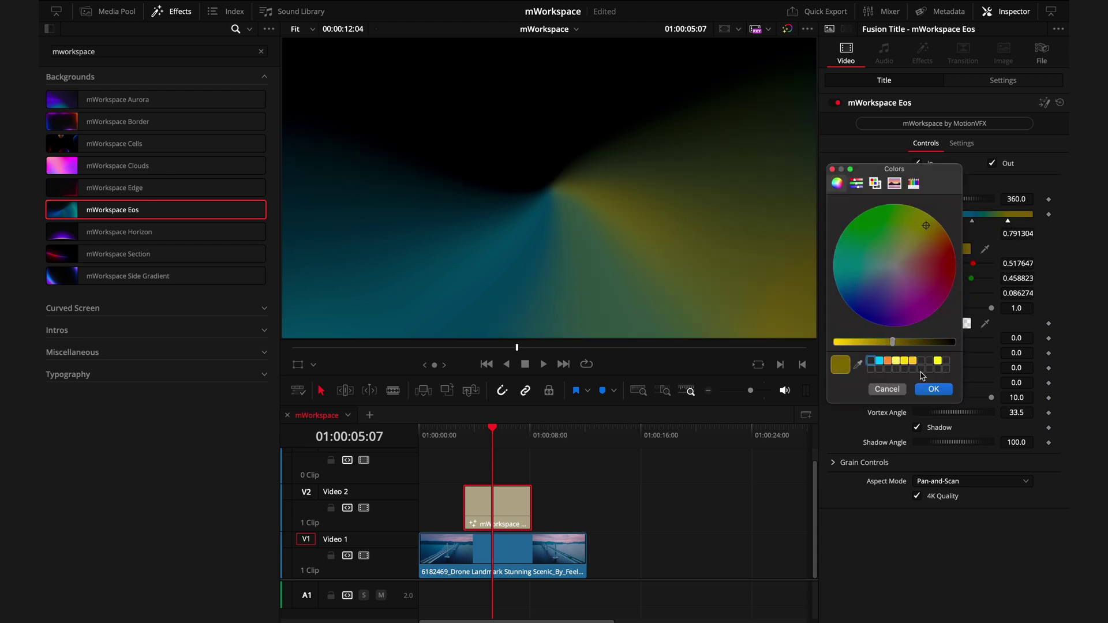
pyautogui.click(933, 389)
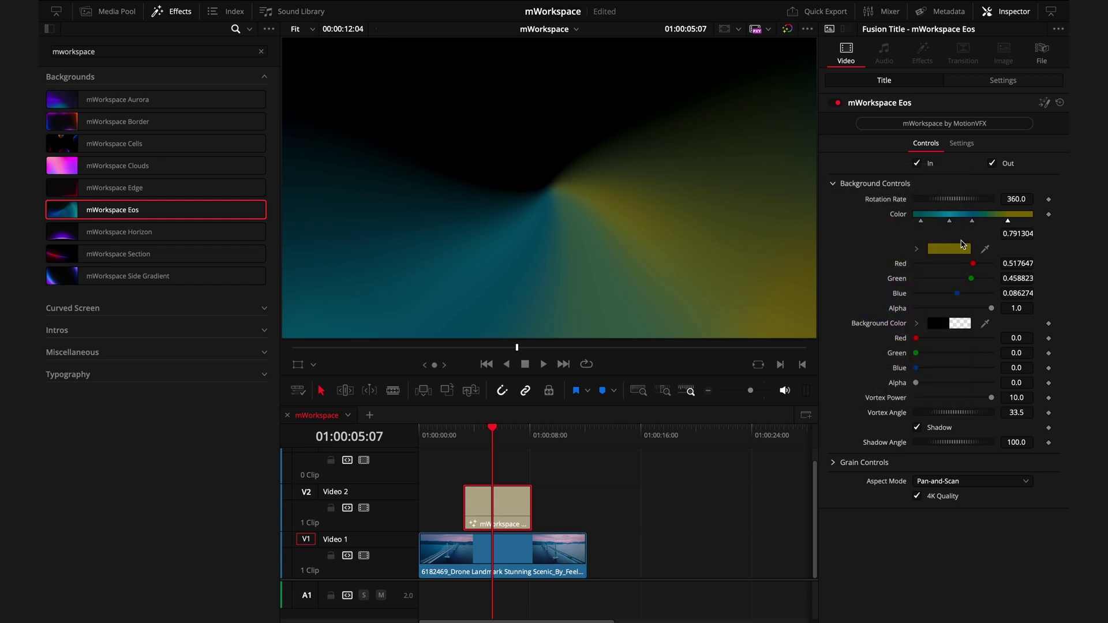
# Recolour the second gradient stop to purple and lower the rotation rate to 73.
pyautogui.click(950, 222)
pyautogui.click(949, 248)
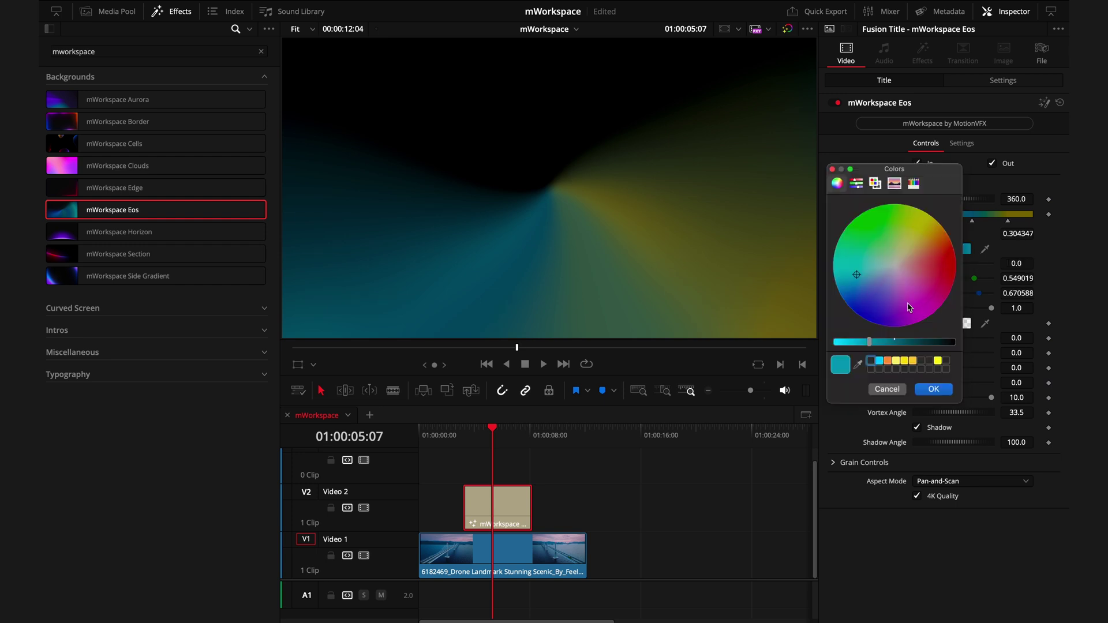
pyautogui.click(917, 302)
pyautogui.click(928, 390)
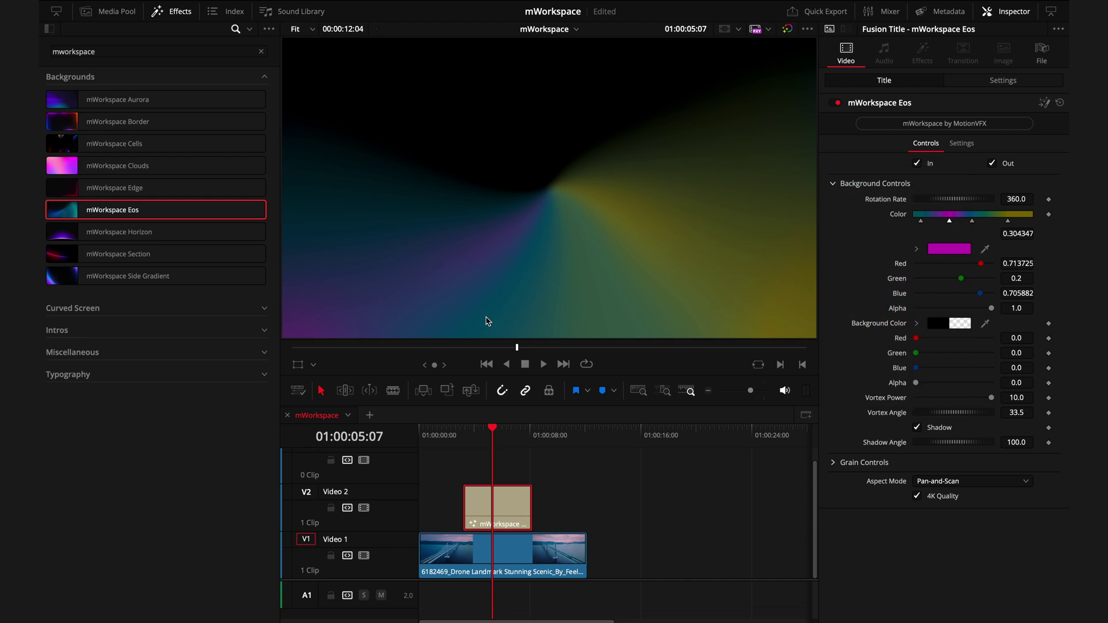
pyautogui.moveTo(958, 199); pyautogui.dragTo(892, 205)
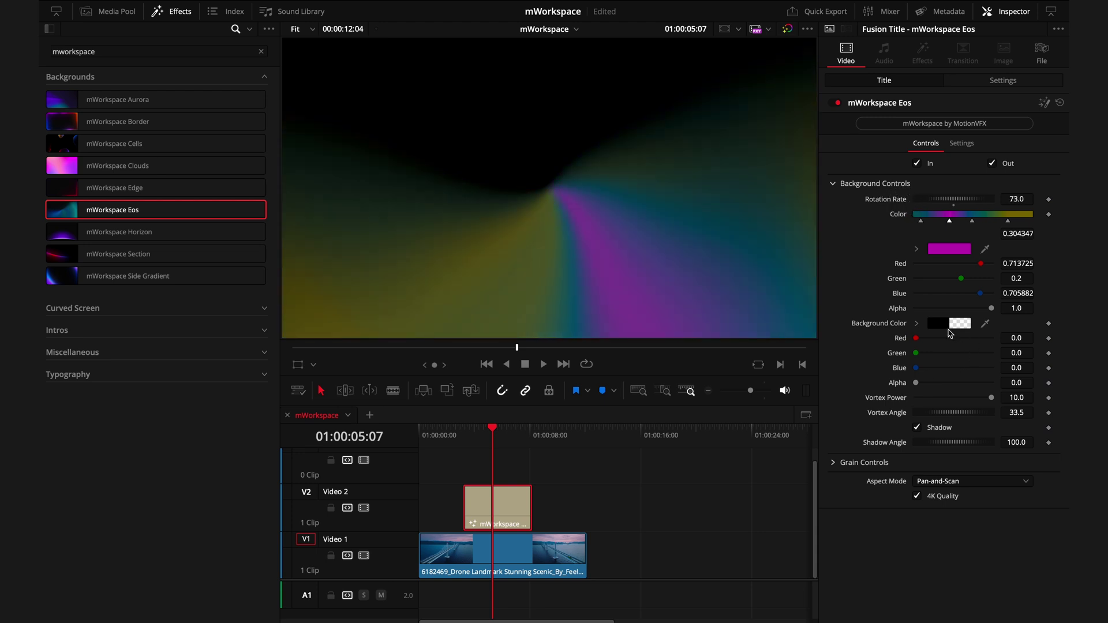
pyautogui.click(944, 329)
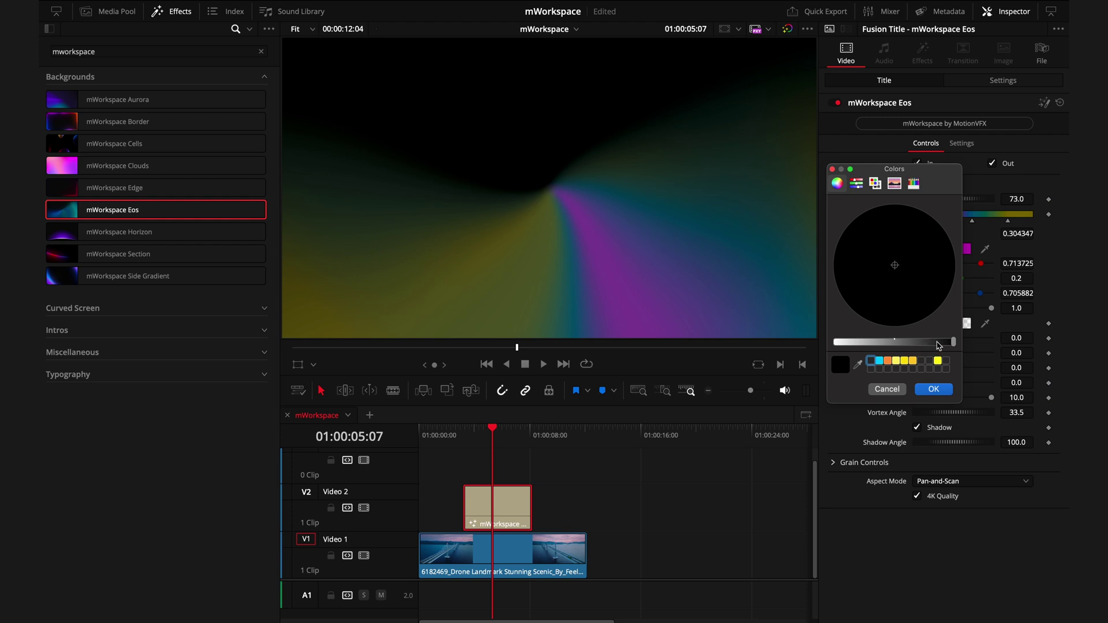
pyautogui.moveTo(954, 342); pyautogui.dragTo(862, 347)
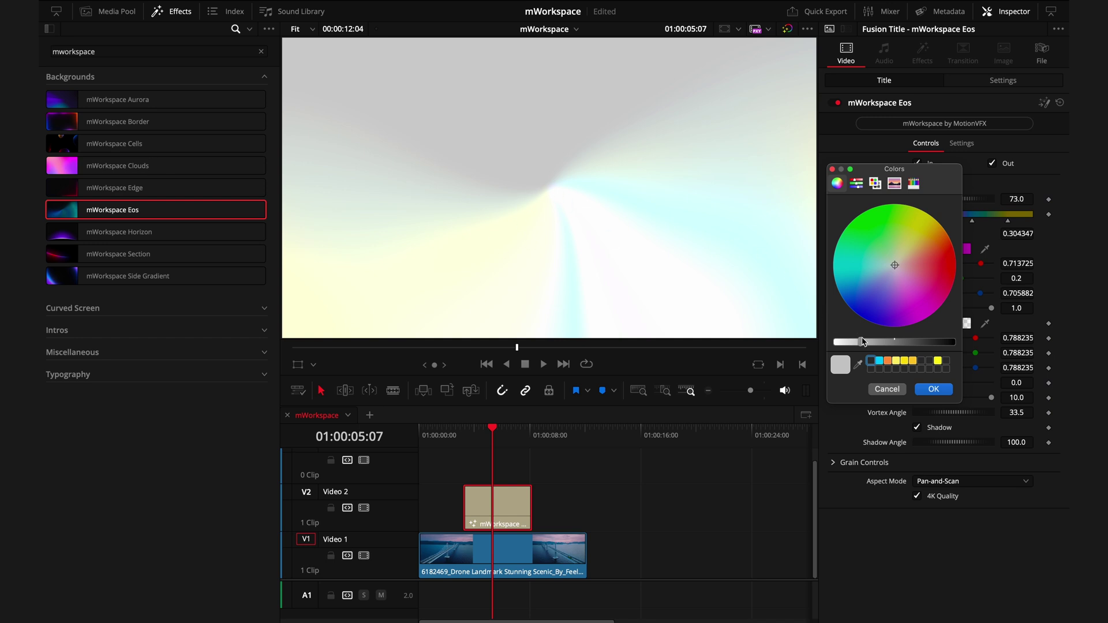
pyautogui.moveTo(861, 342); pyautogui.dragTo(953, 342)
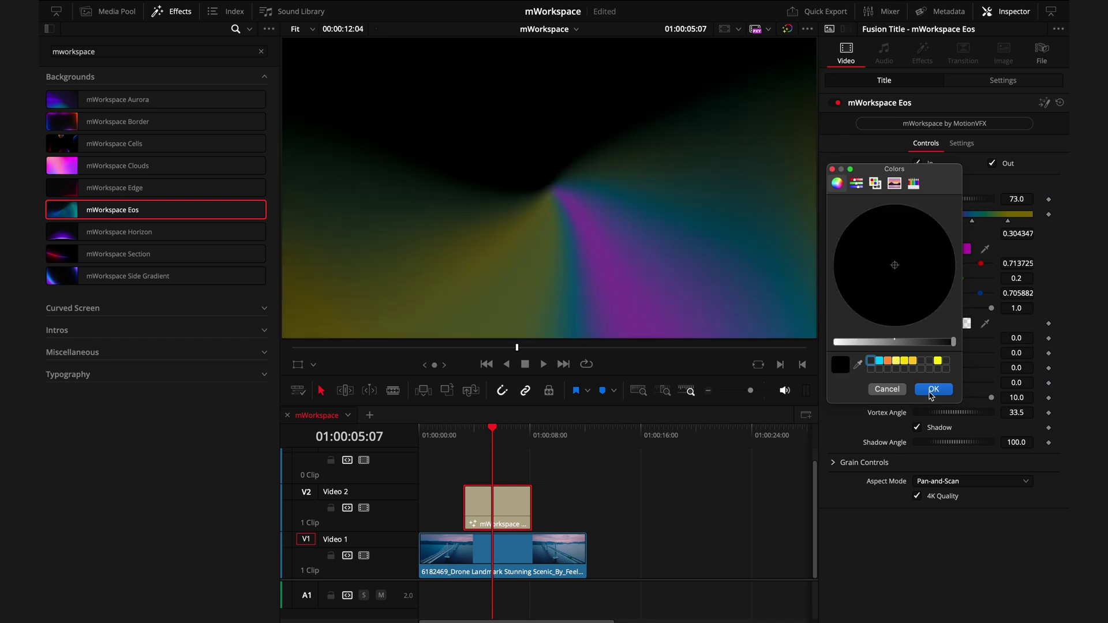
pyautogui.click(932, 389)
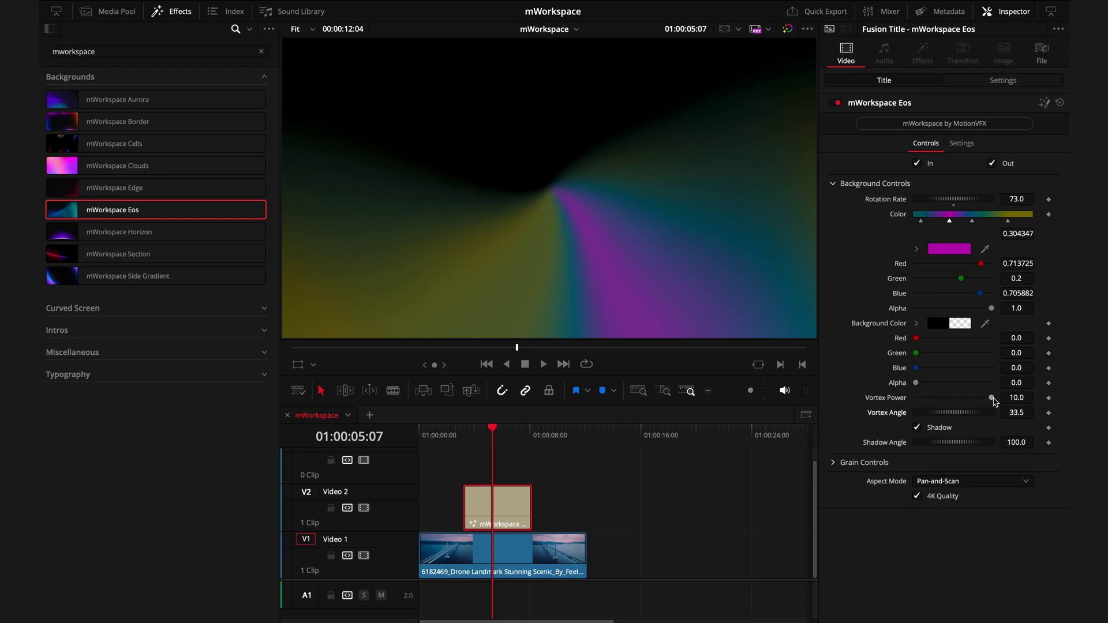
pyautogui.moveTo(991, 401); pyautogui.dragTo(857, 402)
# Reset Vortex Power to 10, raise Vortex Angle to about 464, then switch to Grain Controls.
pyautogui.doubleClick(914, 403)
pyautogui.moveTo(962, 418); pyautogui.dragTo(1060, 404)
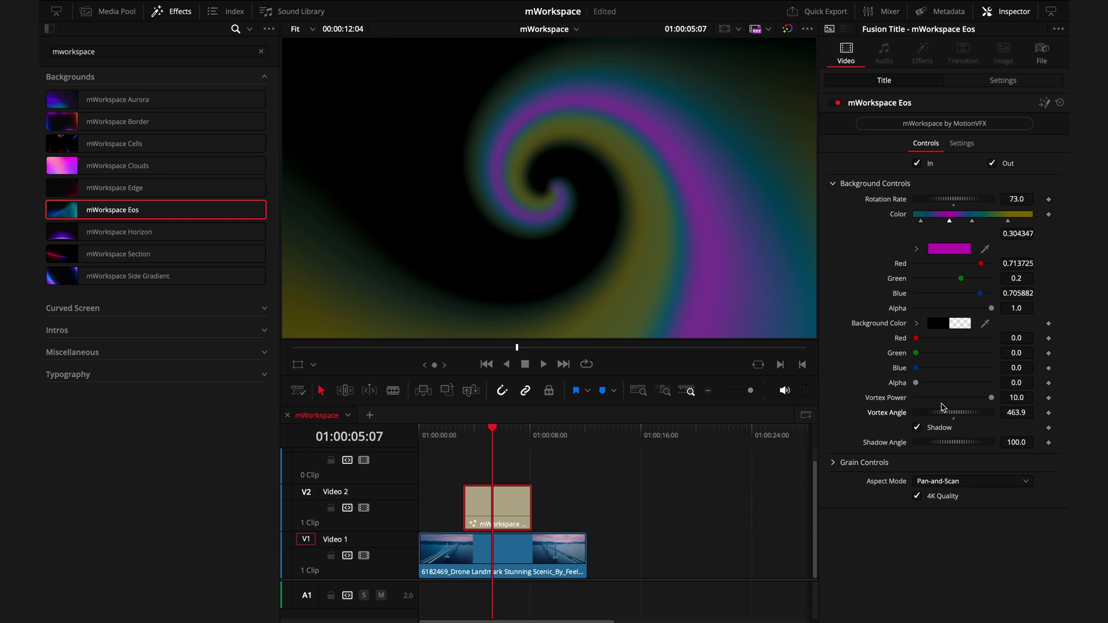
pyautogui.click(833, 184)
pyautogui.click(832, 203)
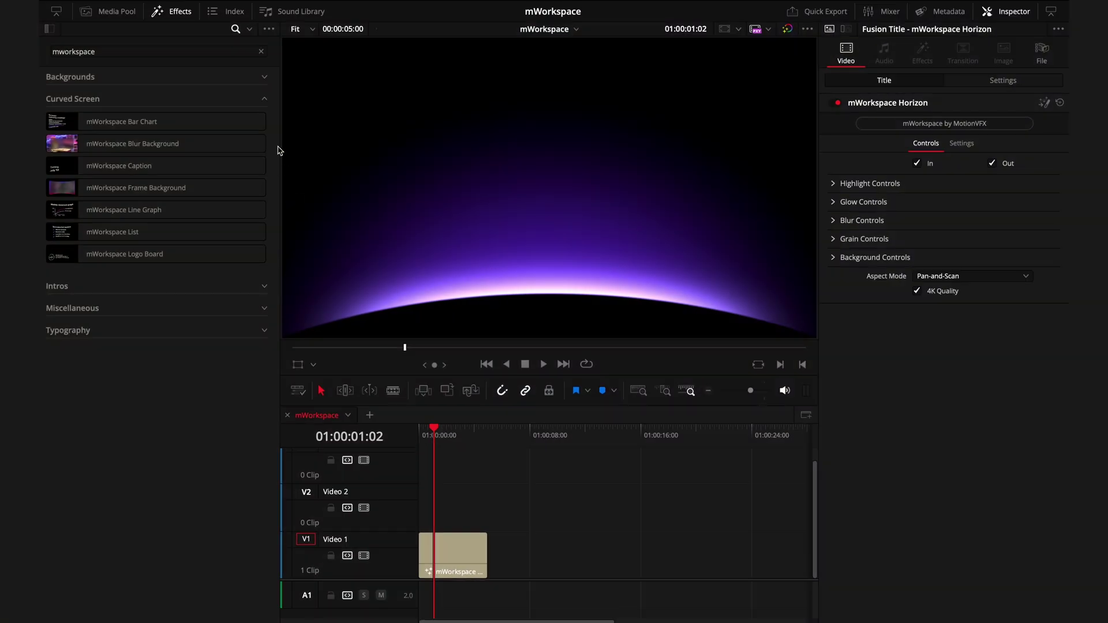
# Select the Frame Background clip and turn on its 4K Quality.
pyautogui.click(264, 101)
pyautogui.click(264, 101)
pyautogui.click(456, 539)
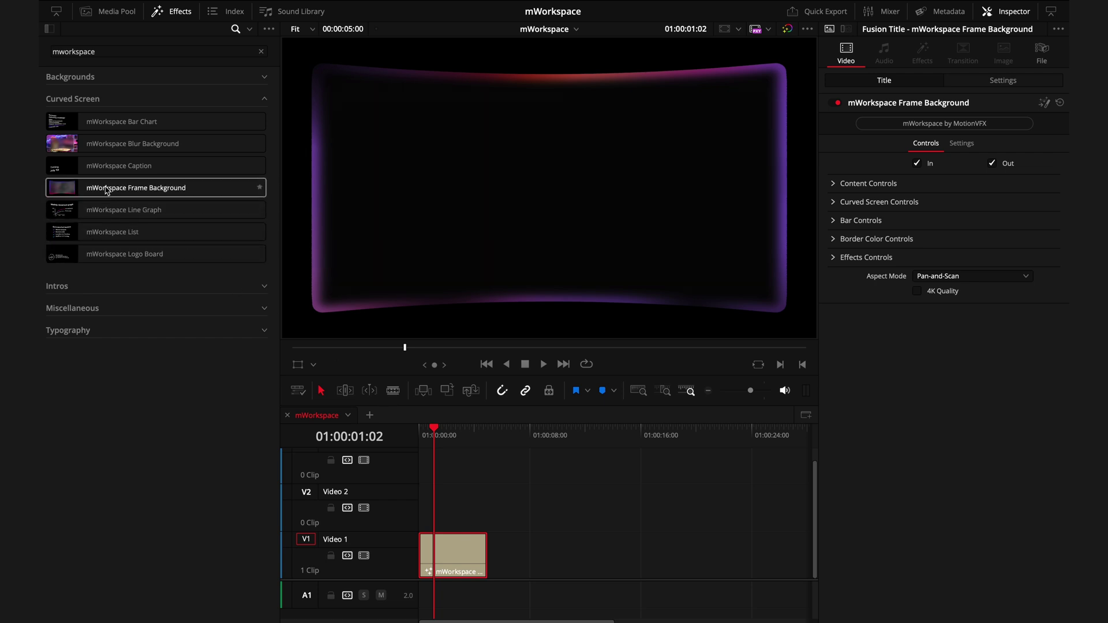
pyautogui.click(144, 188)
pyautogui.click(940, 327)
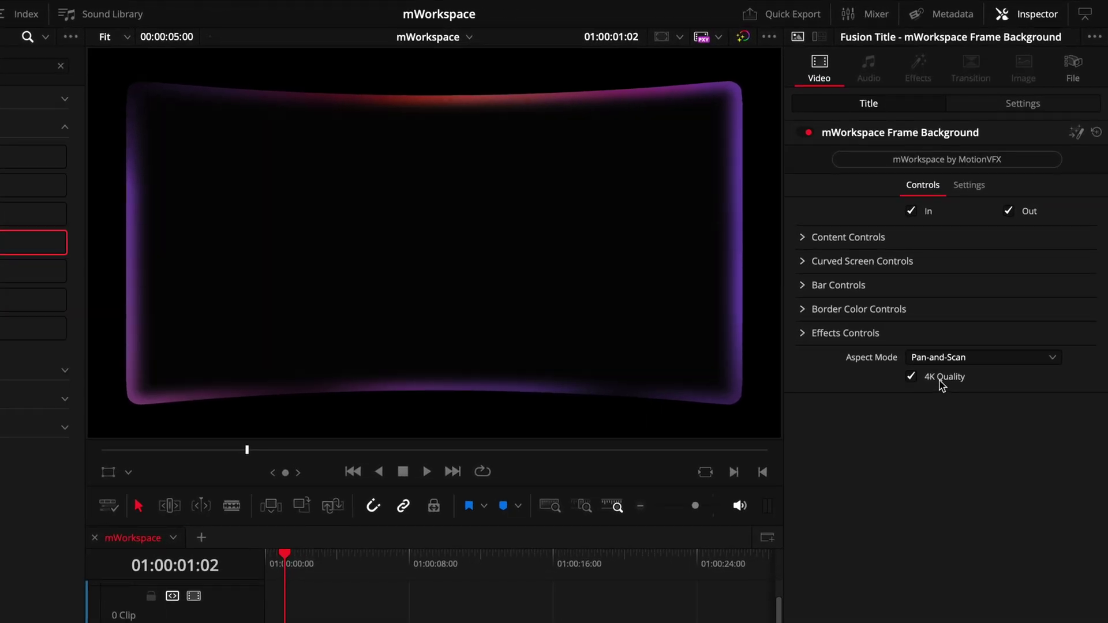
# Try curved screen position changes, undo the overshoot, save, and reset Position X to 0.5.
pyautogui.click(802, 261)
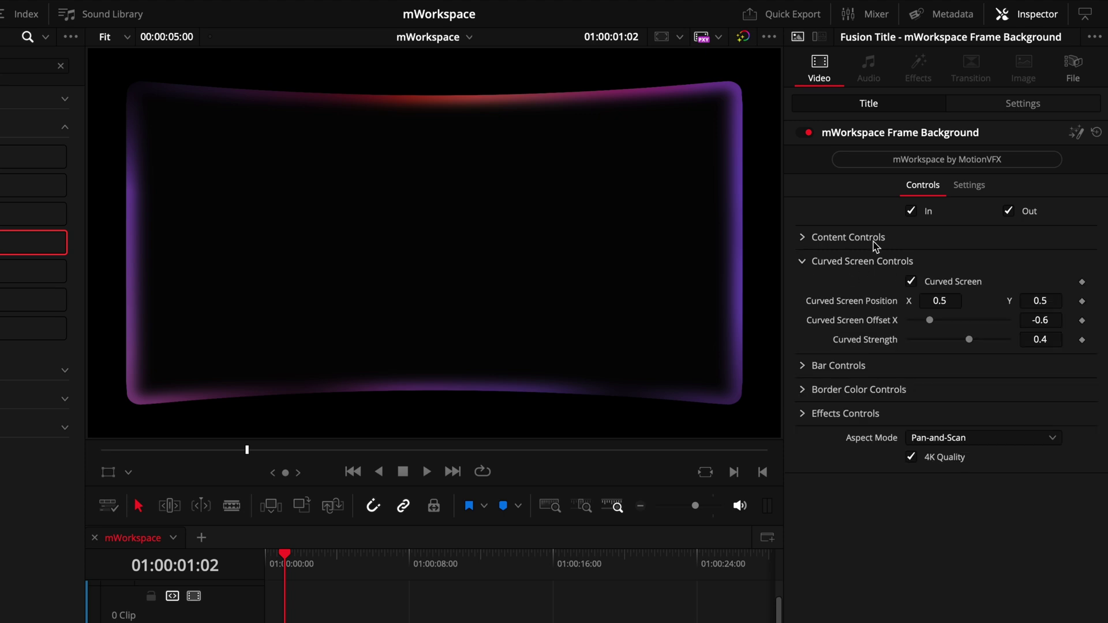
pyautogui.click(944, 282)
pyautogui.click(944, 282)
pyautogui.moveTo(940, 301)
pyautogui.mouseDown()
pyautogui.moveTo(1031, 302)
pyautogui.moveTo(705, 388)
pyautogui.moveTo(544, 478)
pyautogui.moveTo(539, 618)
pyautogui.moveTo(532, 596)
pyautogui.moveTo(228, 574)
pyautogui.moveTo(434, 538)
pyautogui.moveTo(933, 300)
pyautogui.mouseUp()
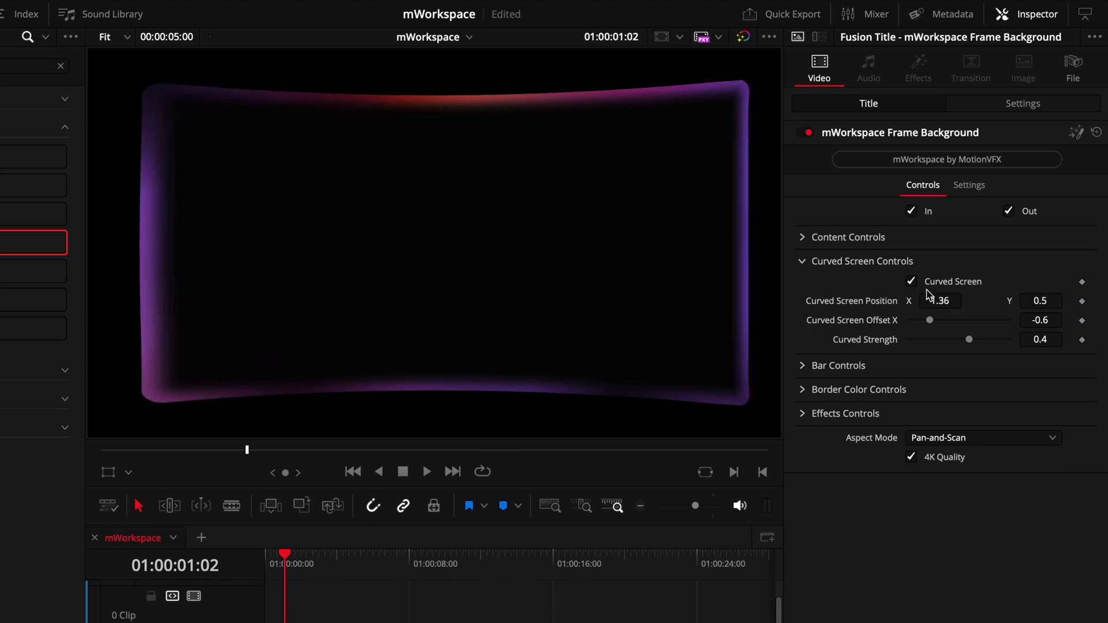
pyautogui.click(802, 237)
pyautogui.moveTo(949, 260); pyautogui.dragTo(836, 255)
pyautogui.hotkey('ctrl', 'z')
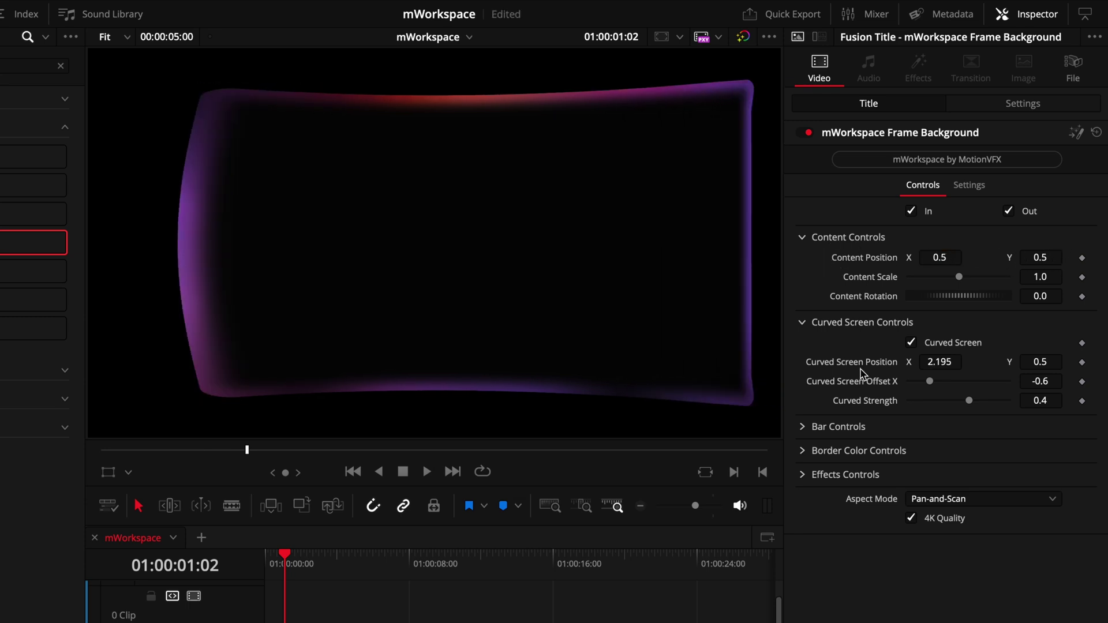
pyautogui.hotkey('ctrl', 's')
pyautogui.doubleClick(889, 367)
# Raise Curved Strength to about 0.92 and add the mWorkspace List title after the clip.
pyautogui.moveTo(929, 386)
pyautogui.mouseDown()
pyautogui.moveTo(933, 396)
pyautogui.moveTo(1014, 404)
pyautogui.moveTo(930, 394)
pyautogui.mouseUp()
pyautogui.moveTo(968, 401); pyautogui.dragTo(979, 407)
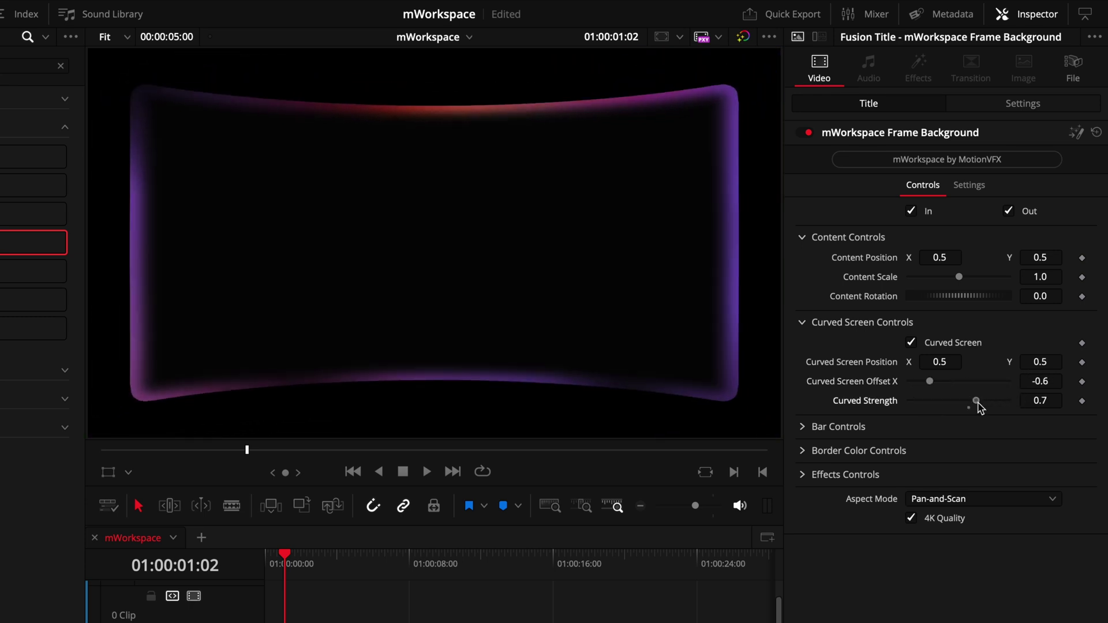
pyautogui.moveTo(979, 407)
pyautogui.mouseDown()
pyautogui.moveTo(935, 404)
pyautogui.moveTo(988, 408)
pyautogui.mouseUp()
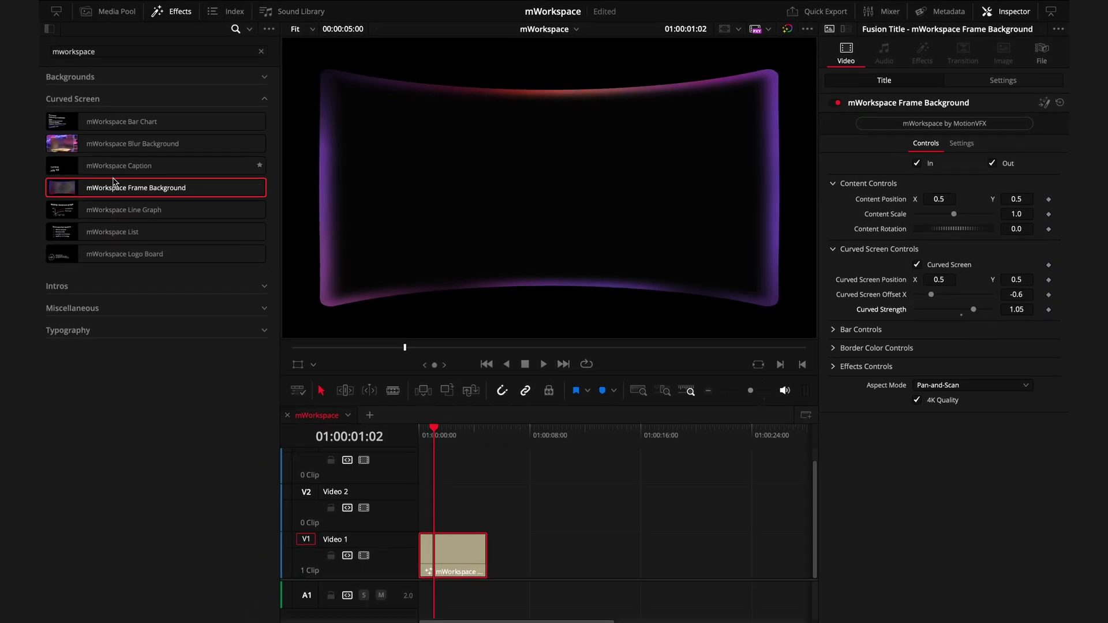
pyautogui.moveTo(114, 231); pyautogui.dragTo(551, 453)
# Select the mWorkspace List clip and set its curved screen Offset X to -0.488.
pyautogui.click(551, 449)
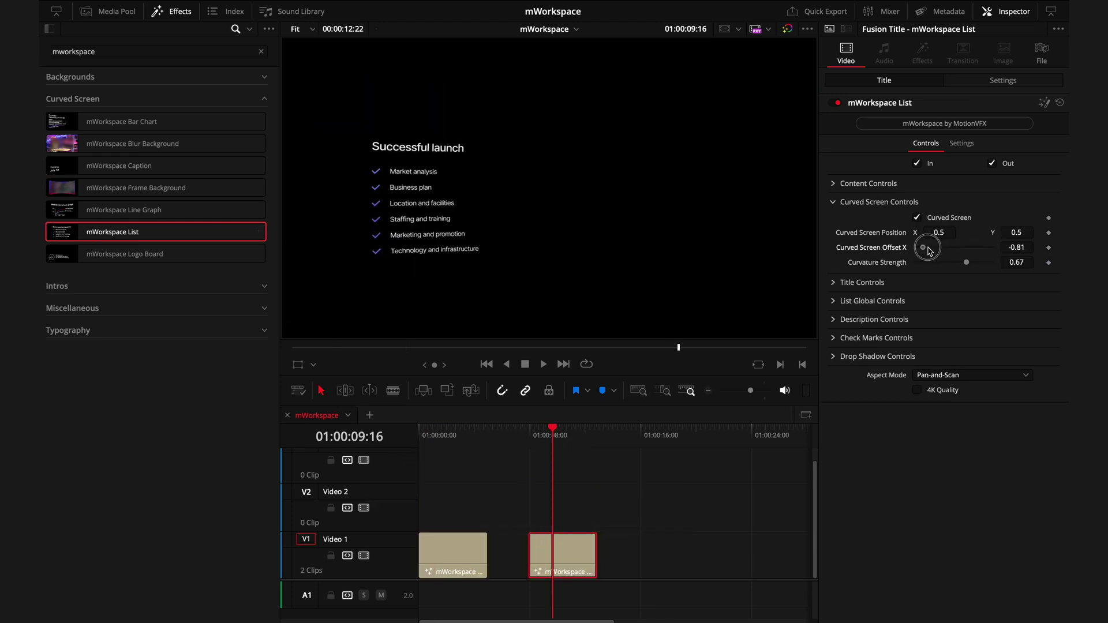
pyautogui.moveTo(927, 240); pyautogui.dragTo(1080, 237)
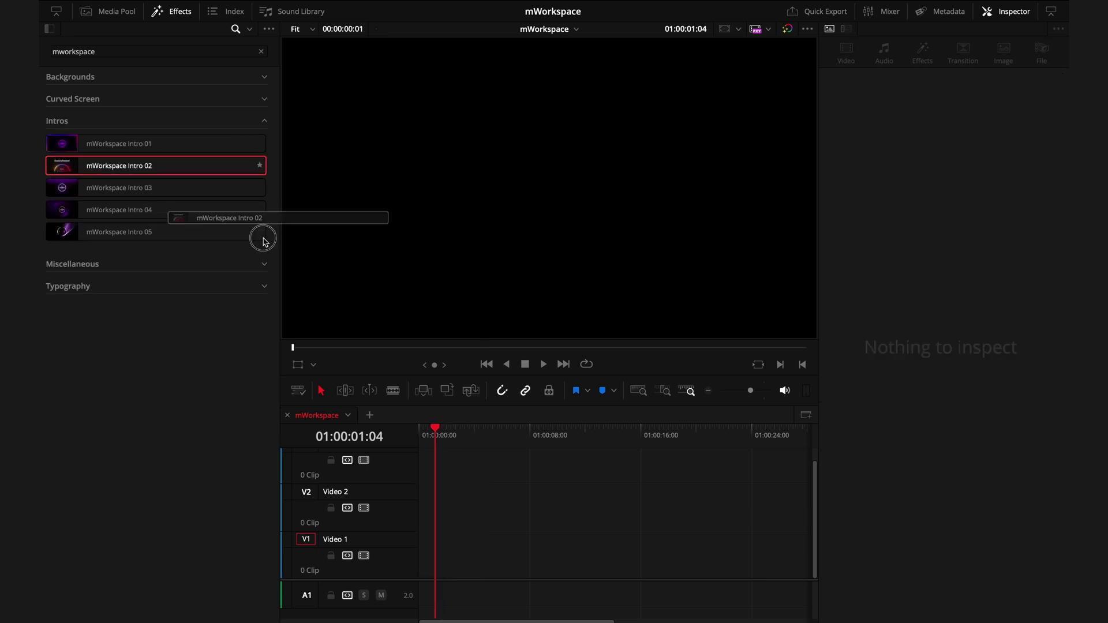
# Add mWorkspace Intro 02 to V1 with 4K Quality and browse for a logo image.
pyautogui.moveTo(257, 241); pyautogui.dragTo(439, 552)
pyautogui.click(930, 291)
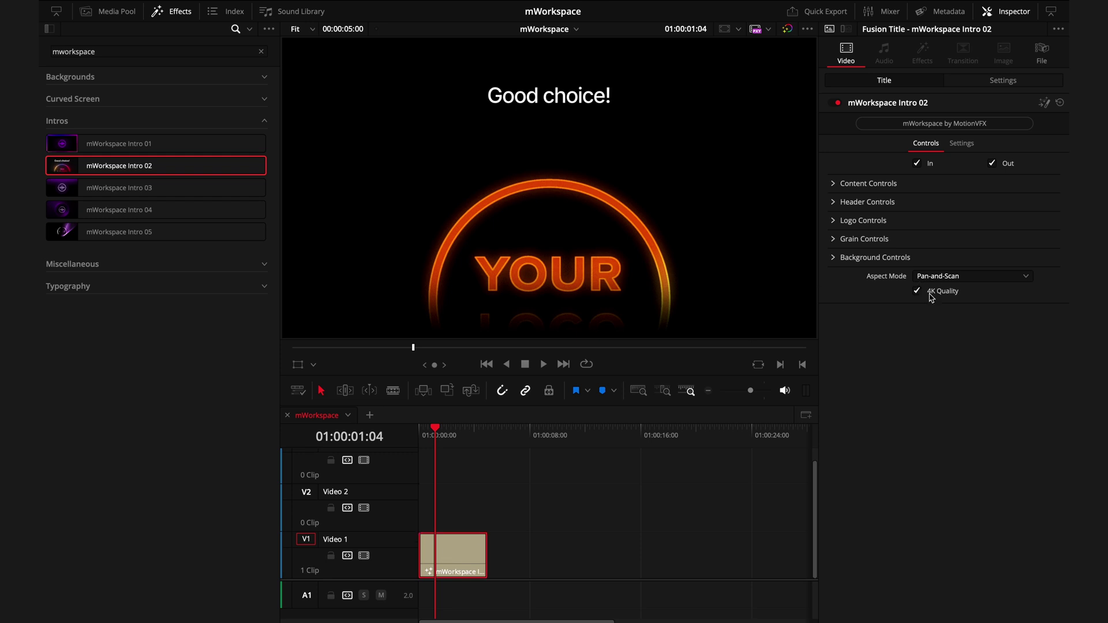
pyautogui.click(834, 220)
pyautogui.click(936, 265)
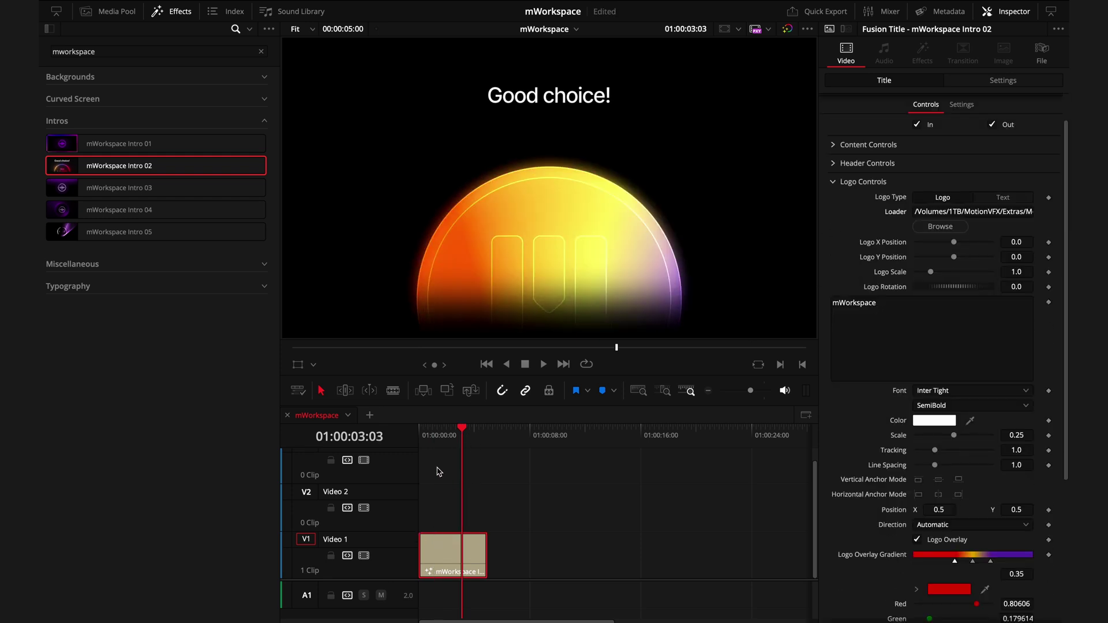
# Play back the intro, comparing it with the coloured logo overlay off and on.
pyautogui.click(422, 437)
pyautogui.press('space')
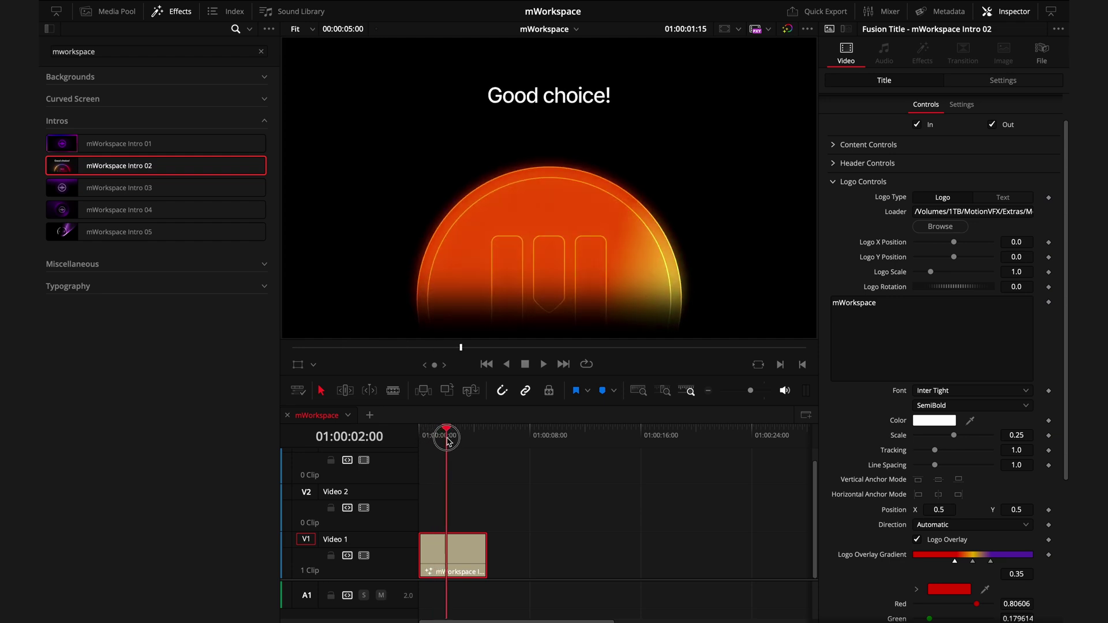
pyautogui.click(917, 540)
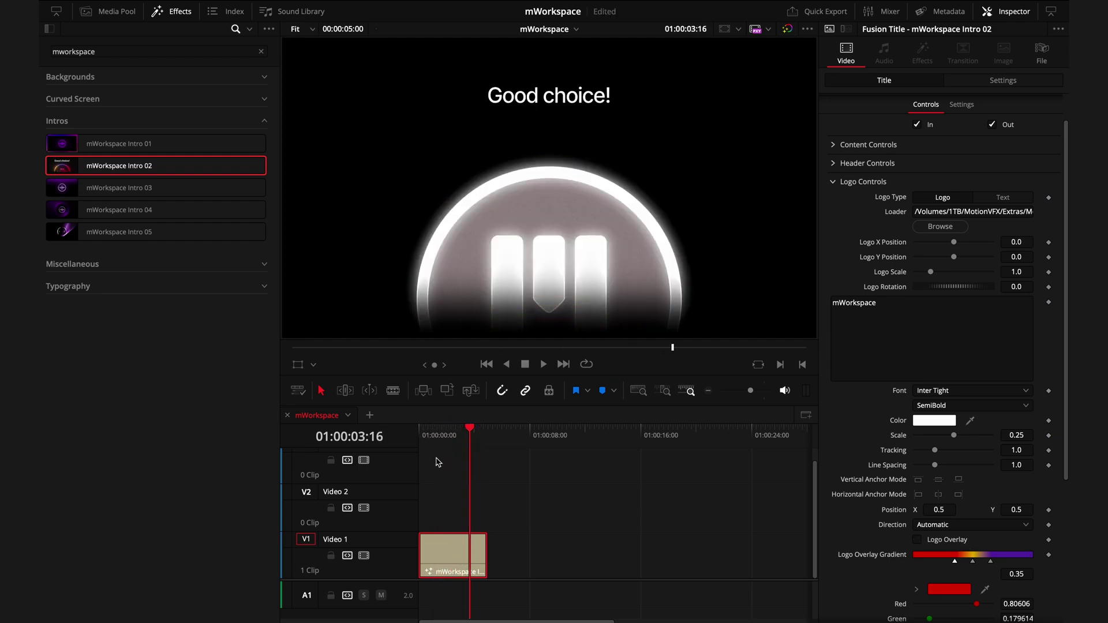
pyautogui.moveTo(427, 431); pyautogui.dragTo(474, 444)
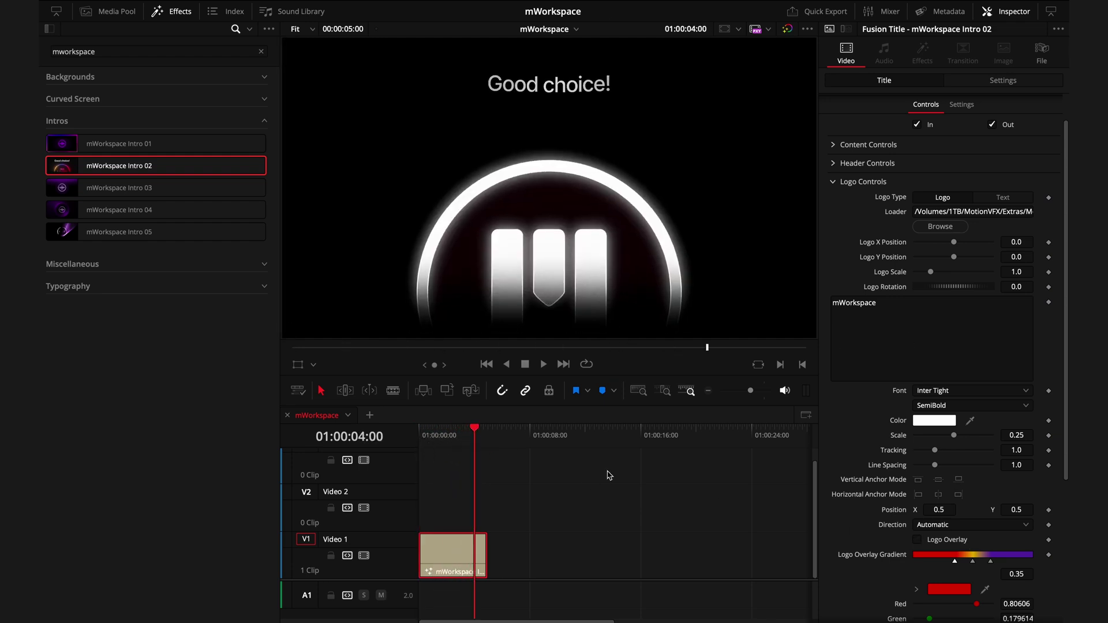
pyautogui.click(917, 540)
# Switch the logo to text reading 'A Gift :)' and raise it slightly.
pyautogui.click(1003, 197)
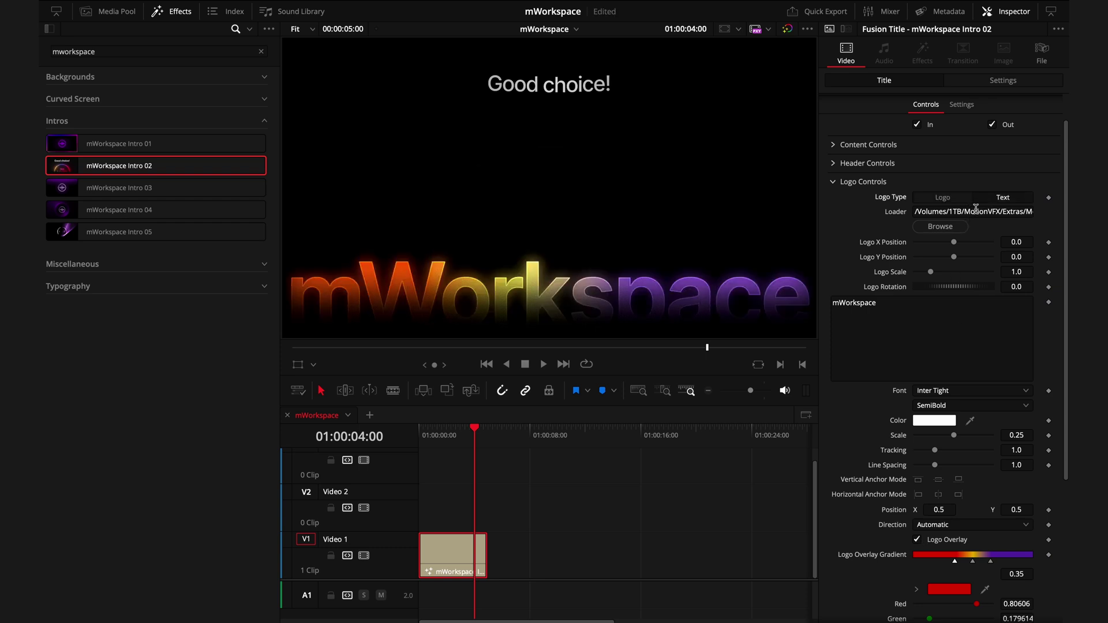
pyautogui.click(900, 305)
pyautogui.press('super+a')
pyautogui.write('A ')
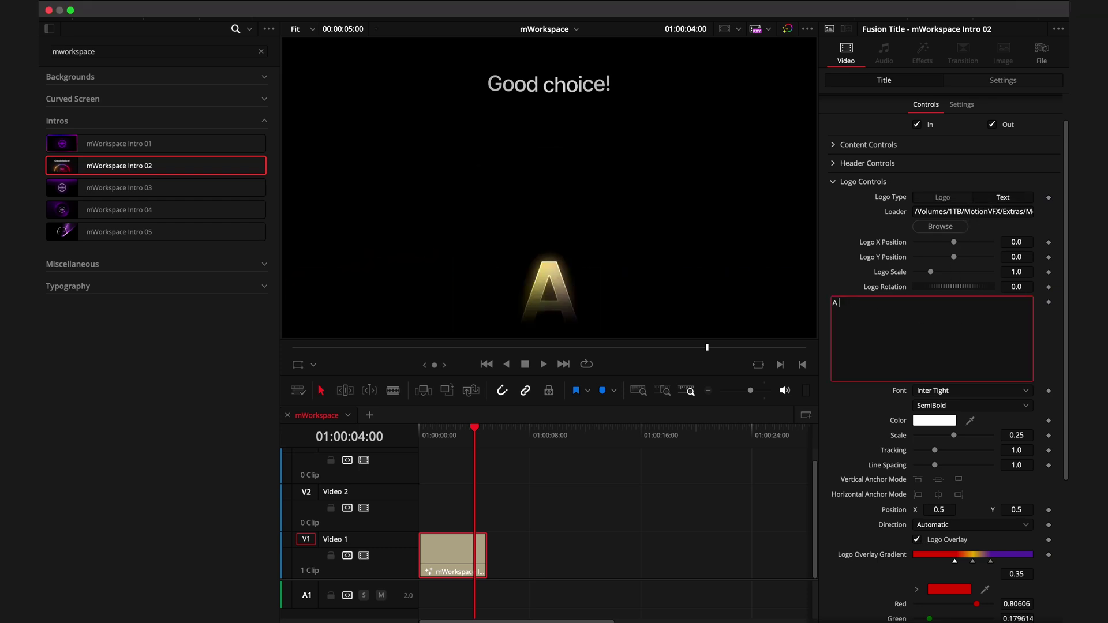
pyautogui.write('Gift :)')
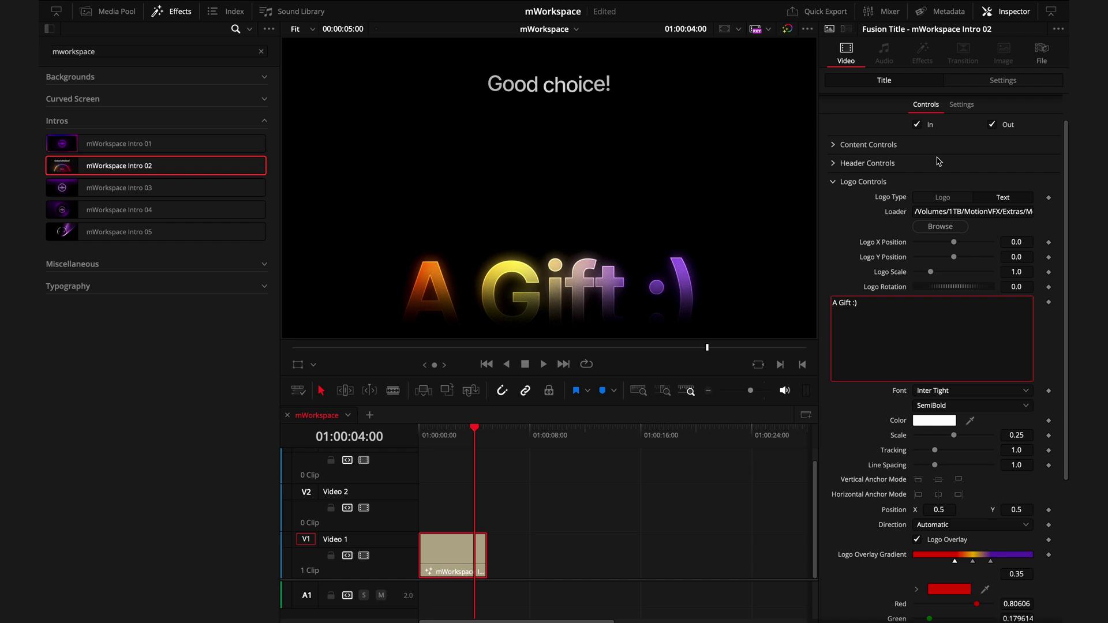
pyautogui.moveTo(1017, 510); pyautogui.dragTo(1043, 506)
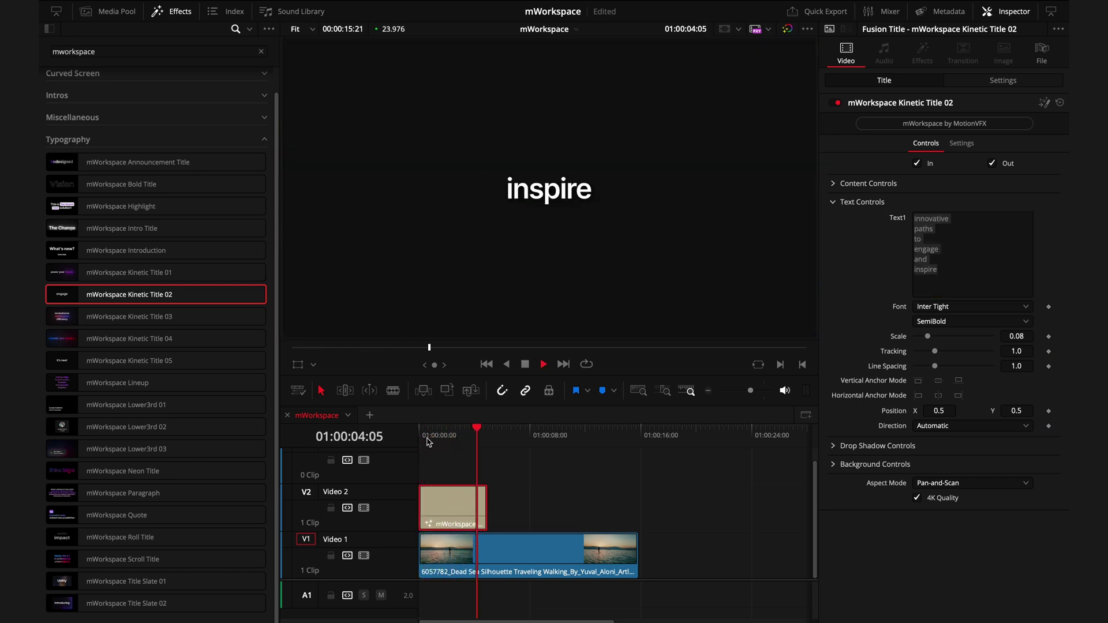
# Lengthen the kinetic title clip and play the timeline from the start.
pyautogui.moveTo(487, 508); pyautogui.dragTo(608, 508)
pyautogui.click(424, 439)
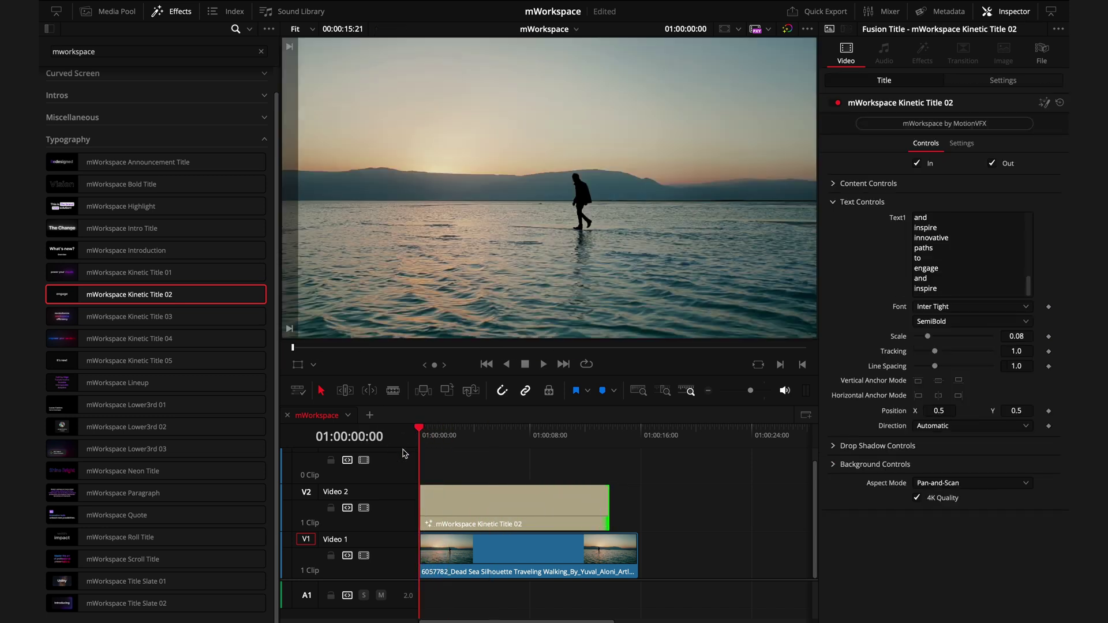
pyautogui.press('space')
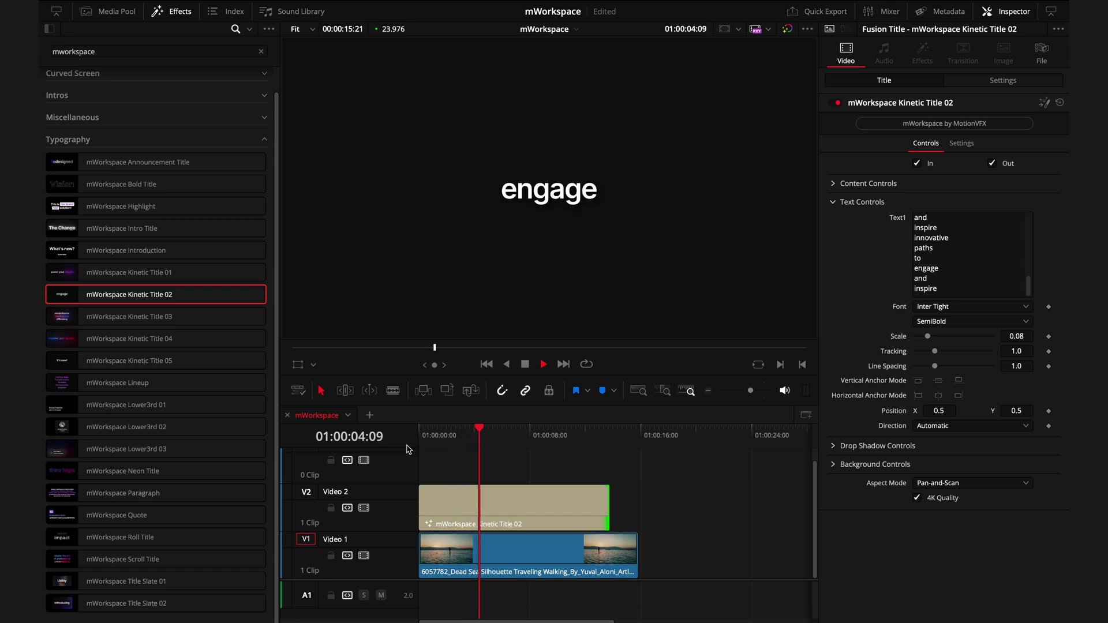
pyautogui.click(590, 440)
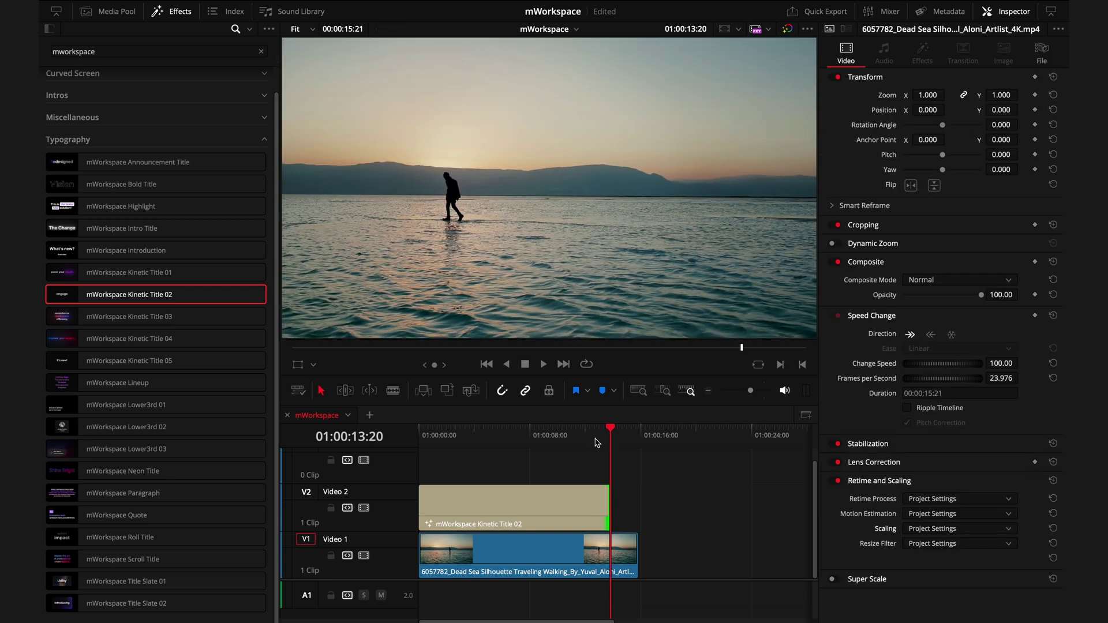
# Set the kinetic title's Composite Mode to Difference and play it back.
pyautogui.click(505, 505)
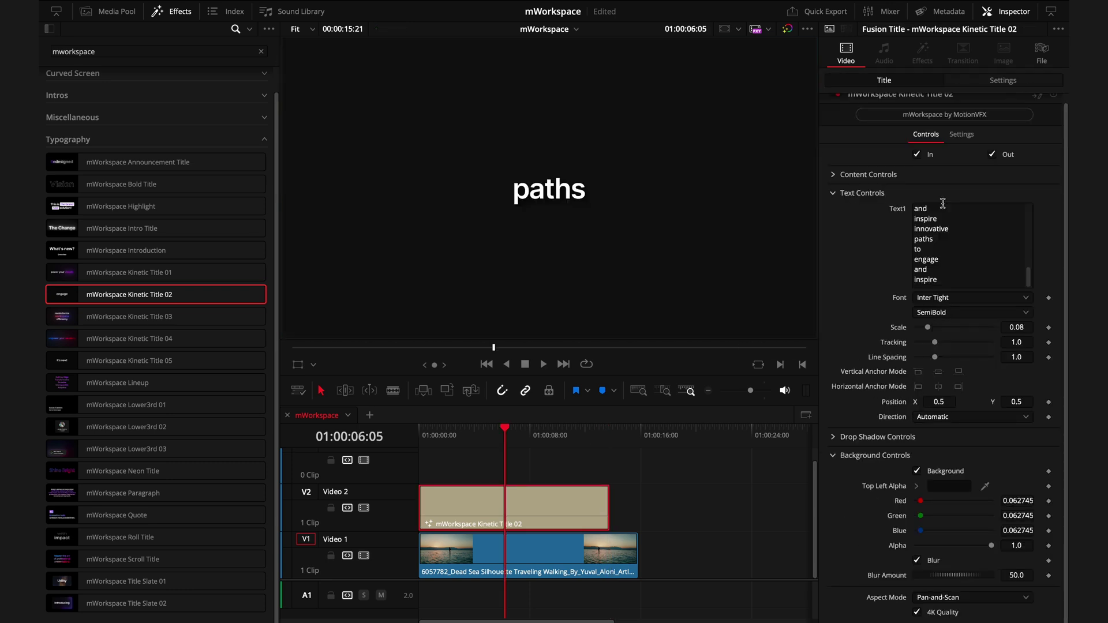
pyautogui.click(1003, 81)
pyautogui.click(950, 306)
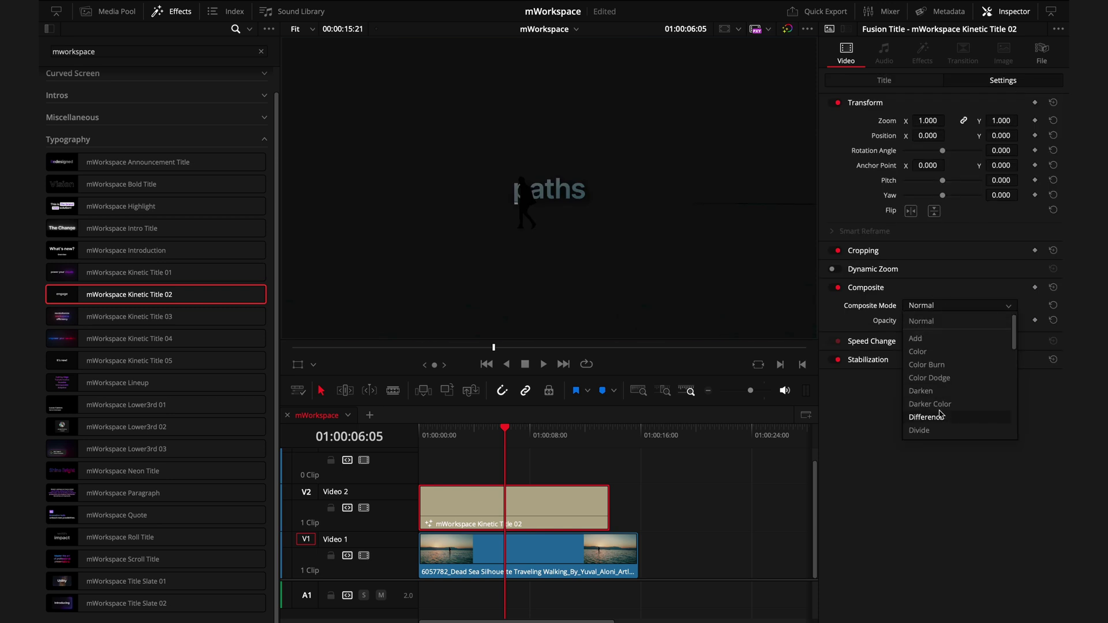
pyautogui.click(939, 417)
pyautogui.press('space')
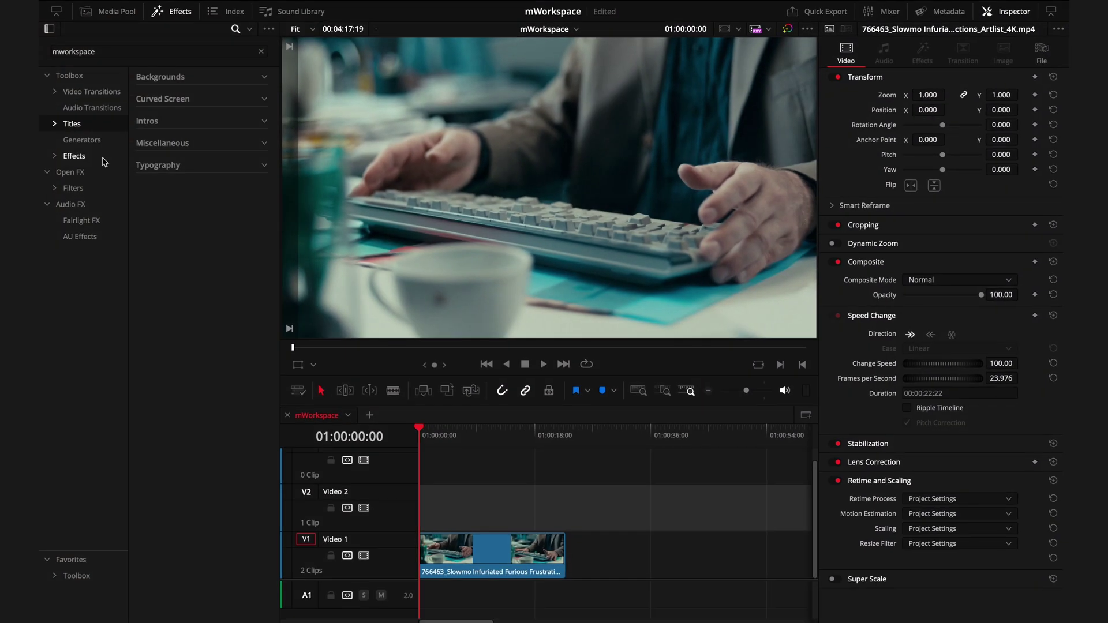
# Apply mWorkspace Curvature to the keyboard clip and preview it.
pyautogui.click(265, 78)
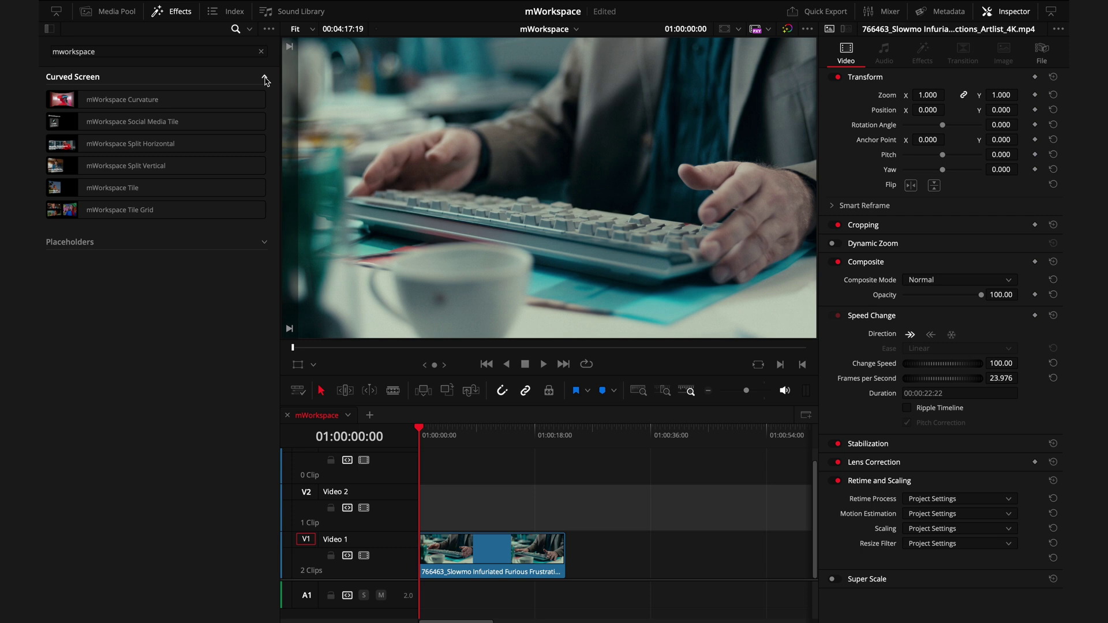
pyautogui.doubleClick(254, 99)
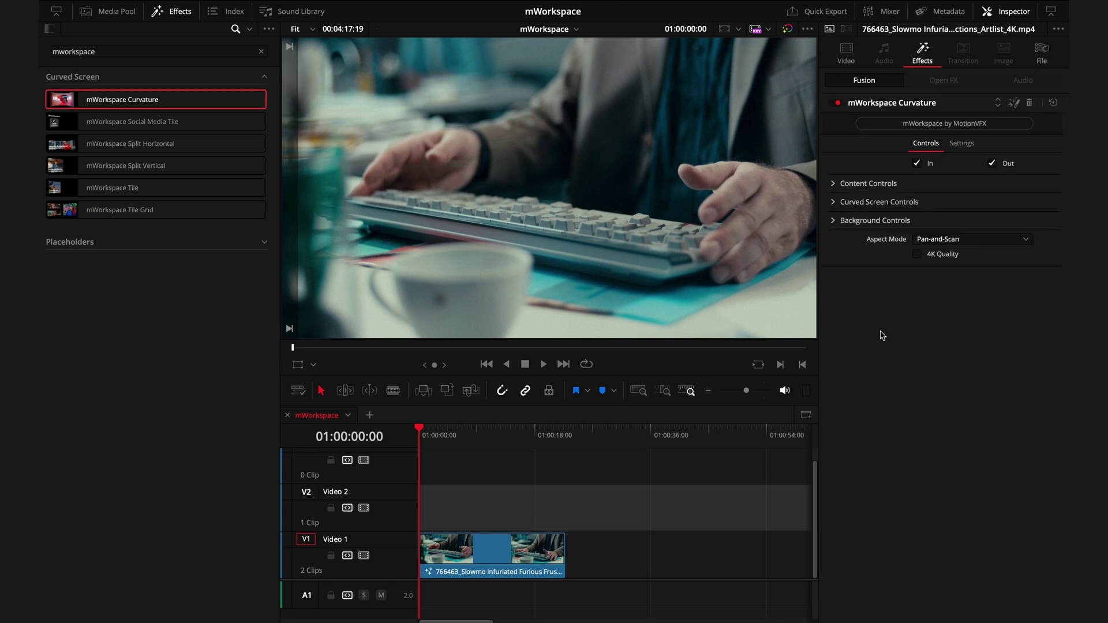
pyautogui.press('space')
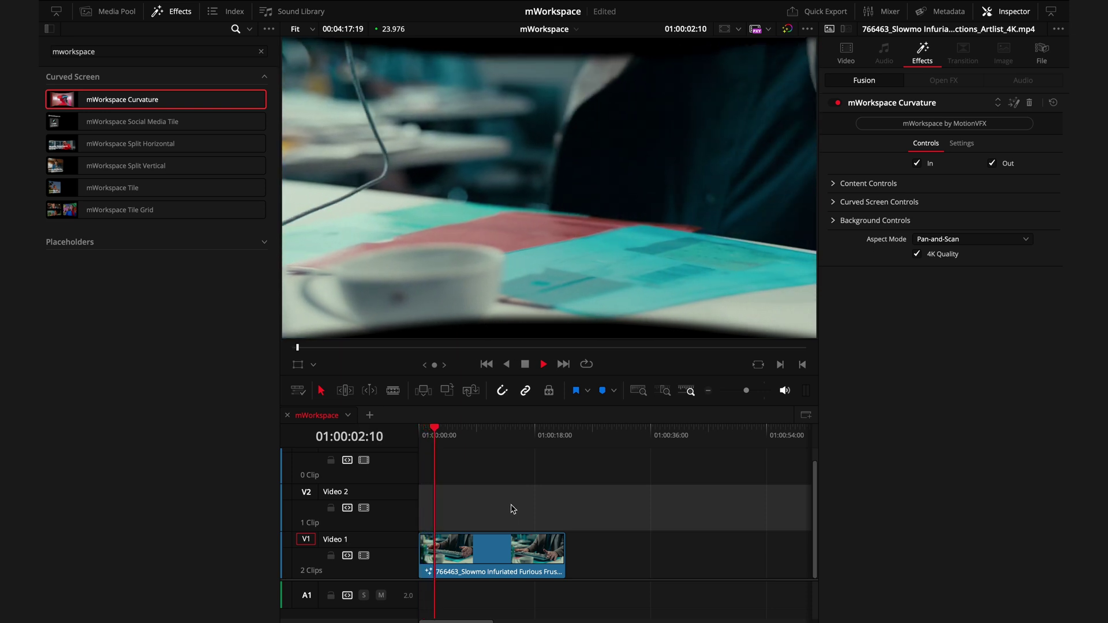
pyautogui.press('space')
# Check the Curved Screen Controls, remove Curvature, and apply mWorkspace Tile Grid instead.
pyautogui.click(834, 201)
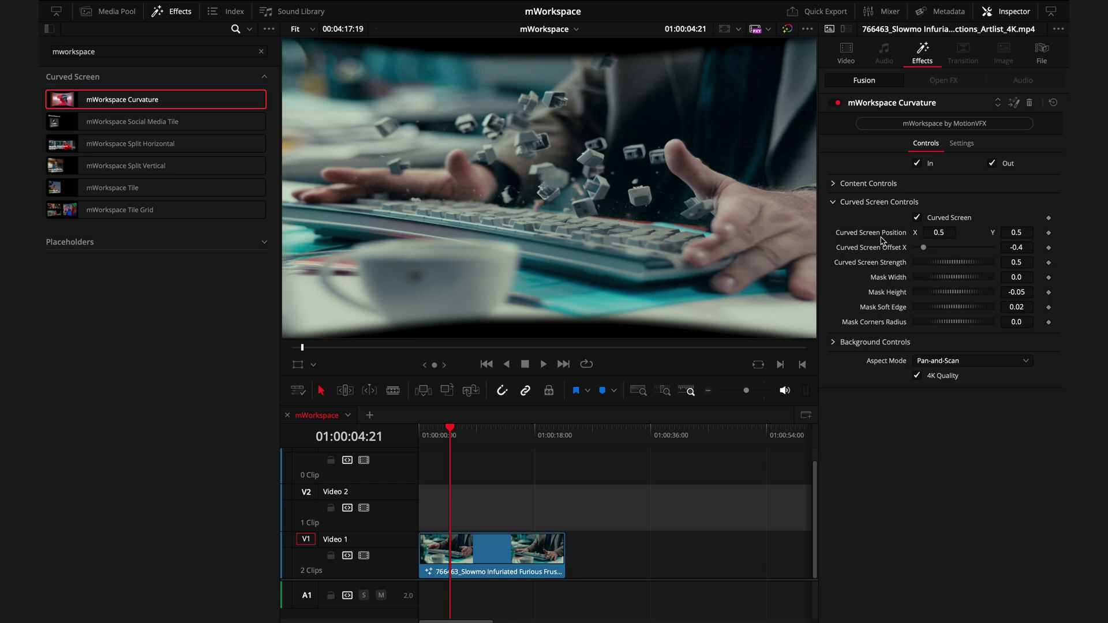
pyautogui.hotkey('ctrl', 'z')
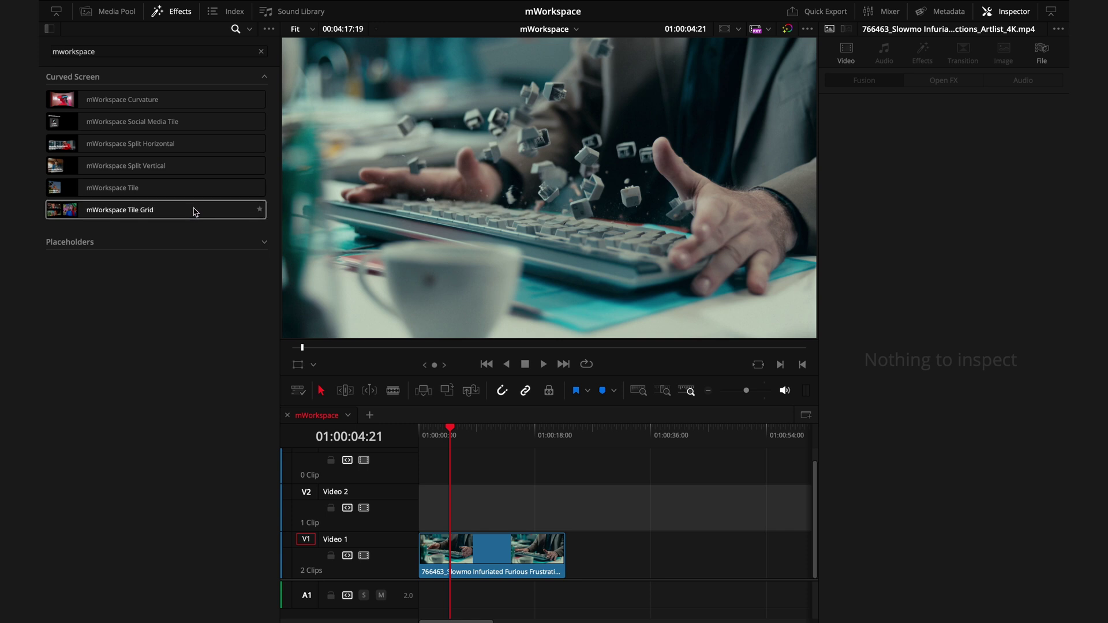
pyautogui.moveTo(262, 209); pyautogui.dragTo(484, 549)
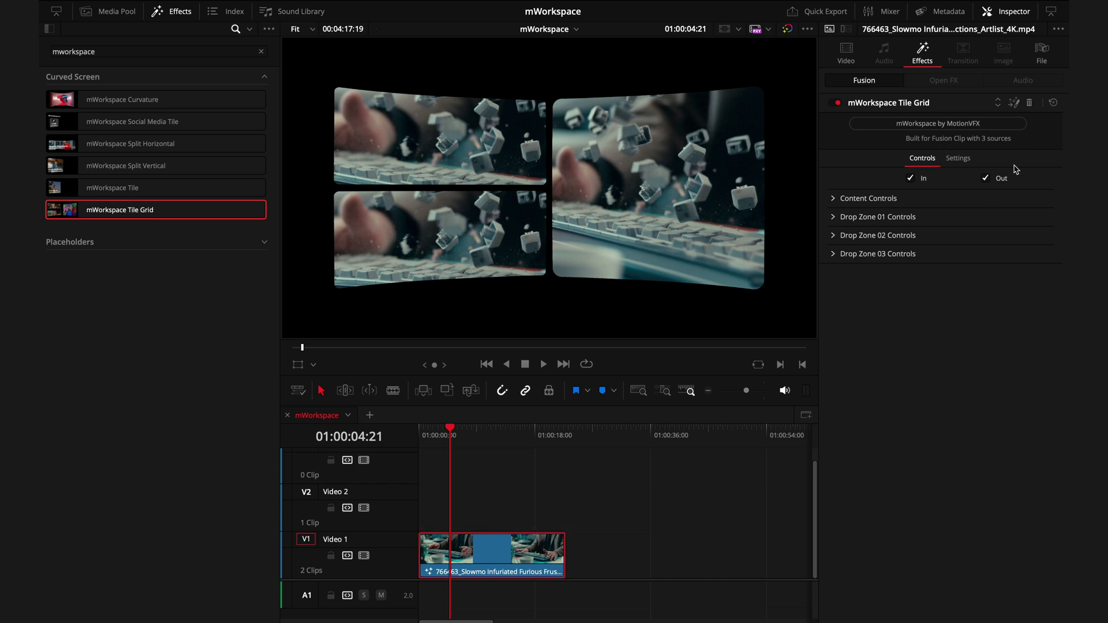
# Combine the three stacked clips into a Fusion clip and apply mWorkspace Tile Grid to it.
pyautogui.click(1029, 102)
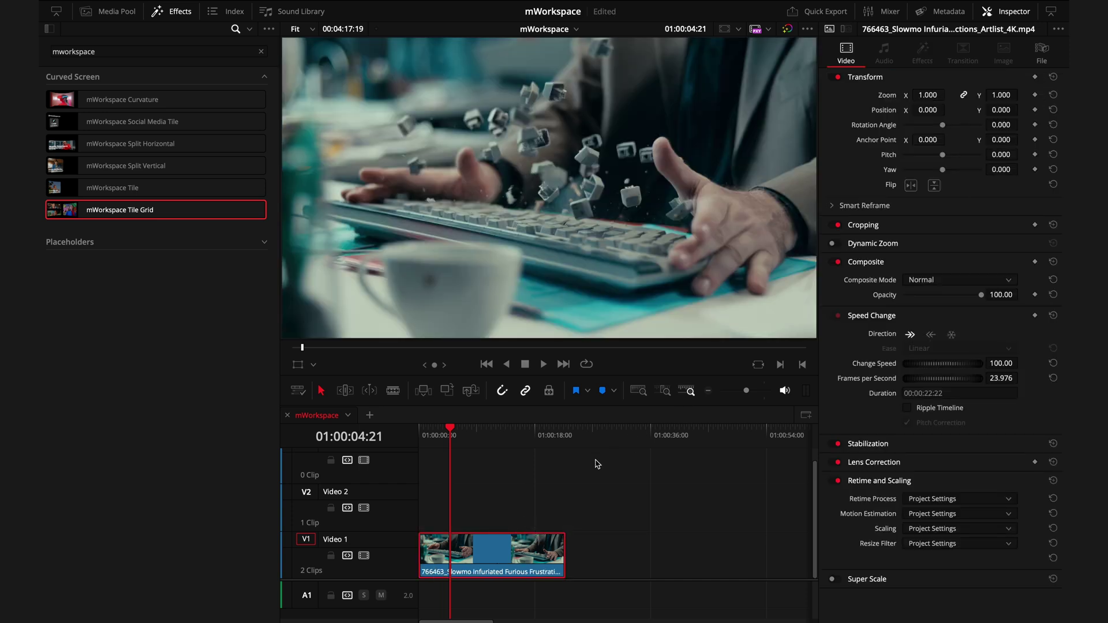
pyautogui.hotkey('ctrl', 'z')
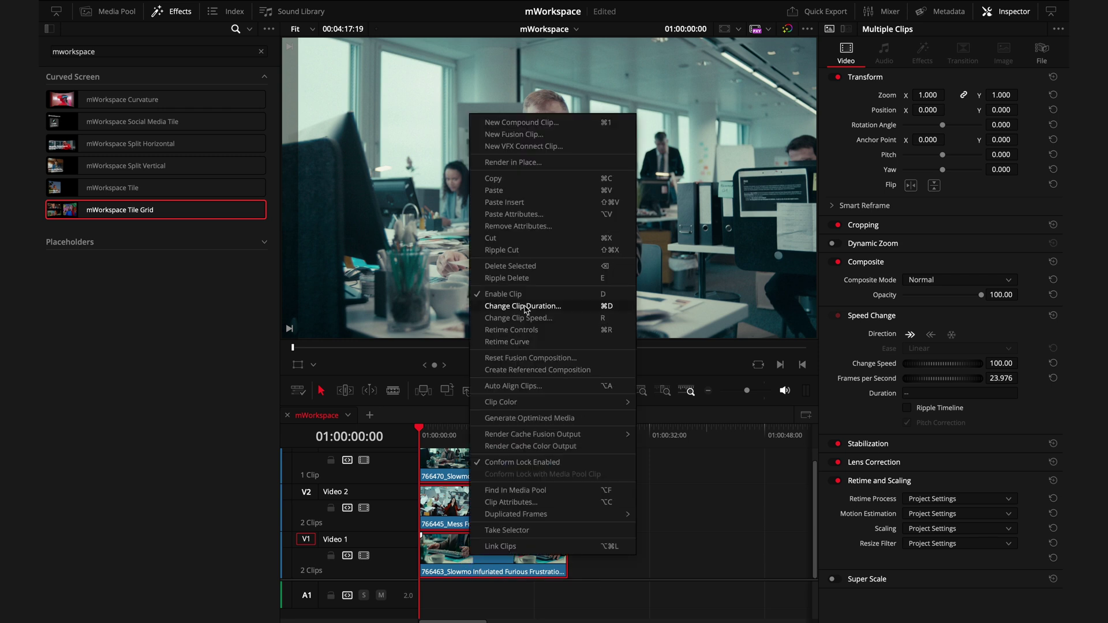
pyautogui.click(514, 133)
pyautogui.moveTo(115, 209); pyautogui.dragTo(464, 541)
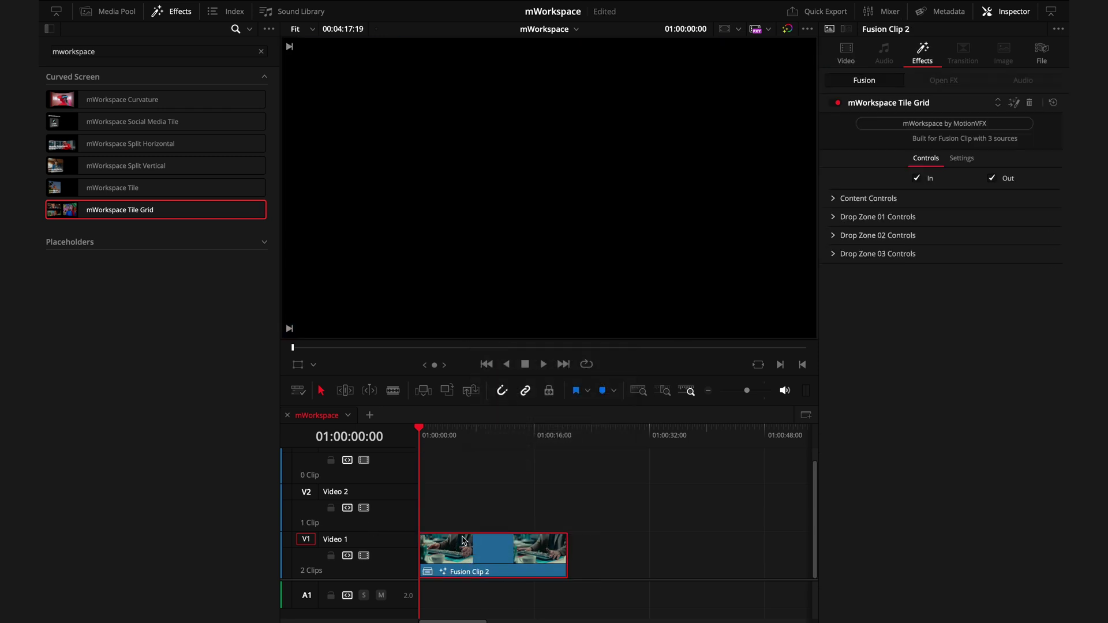
pyautogui.press('space')
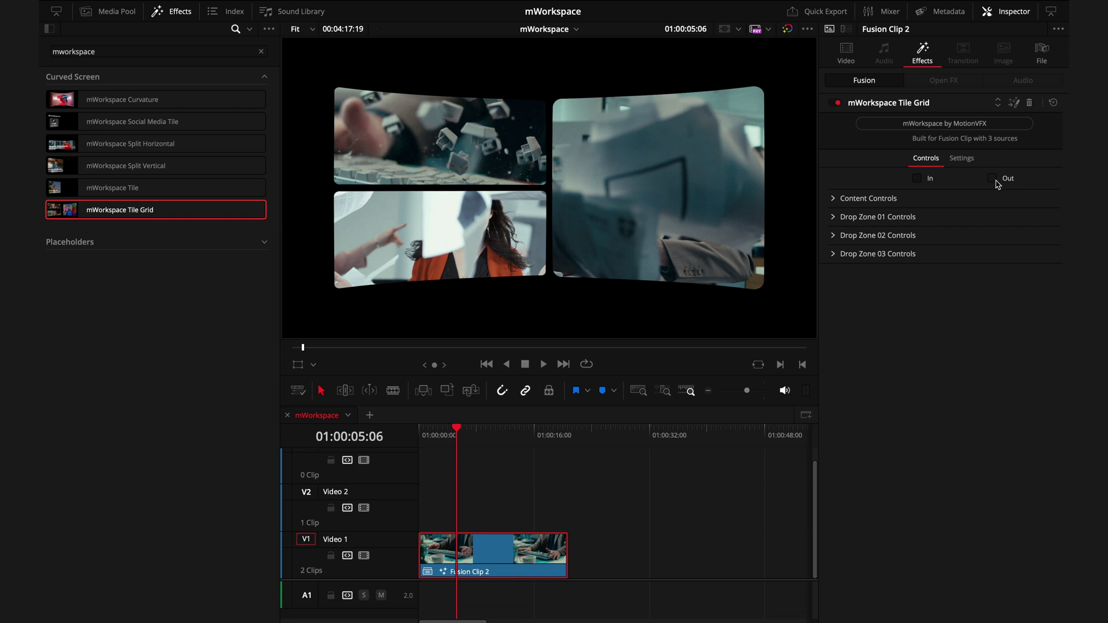
pyautogui.press('Home')
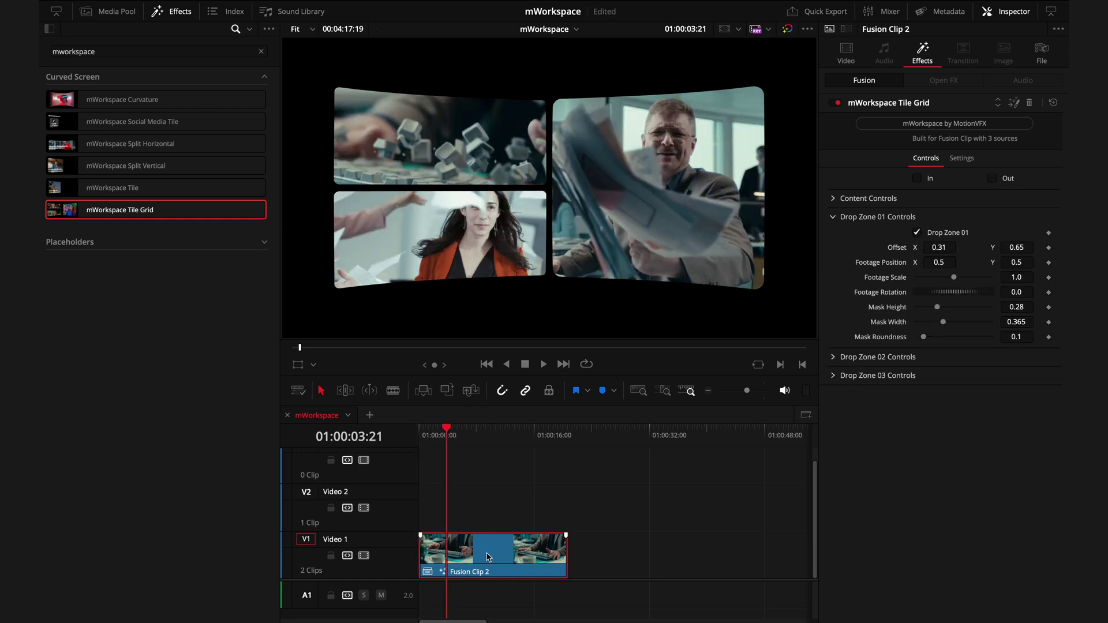
# Open the Fusion clip's timeline and shift the first drop zone's footage offset left.
pyautogui.rightClick(488, 557)
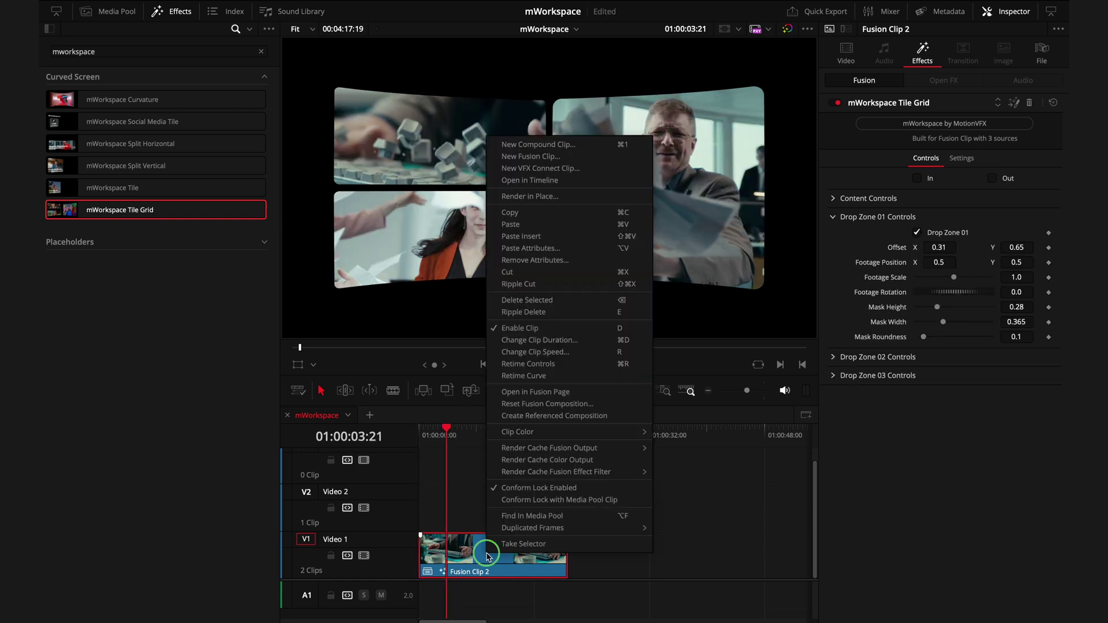
pyautogui.click(538, 181)
pyautogui.scroll(3, 537, 495)
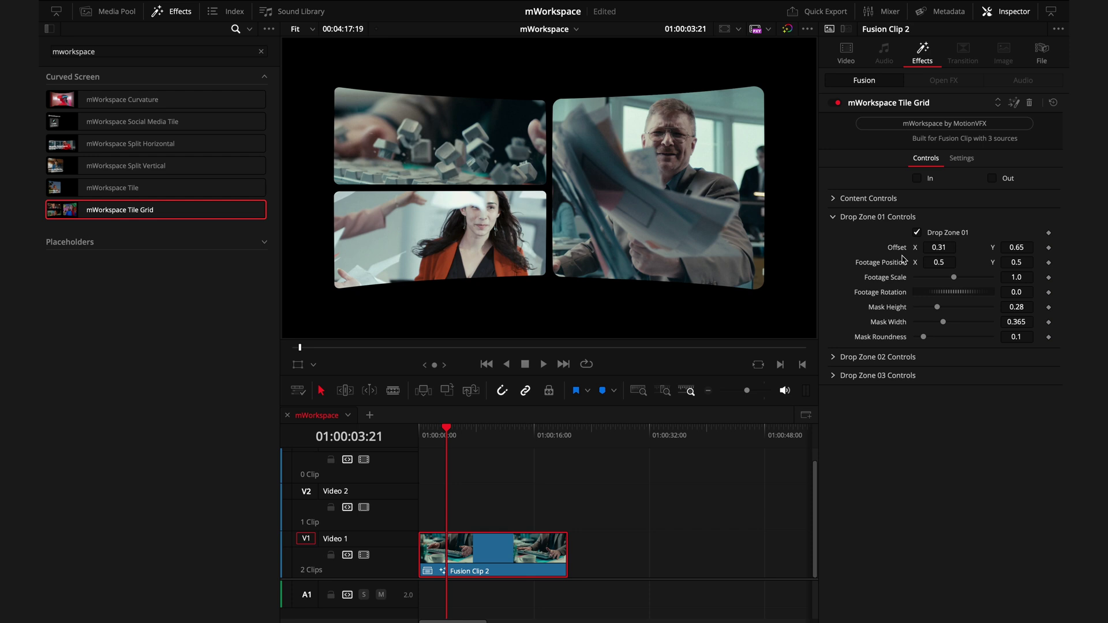
pyautogui.moveTo(939, 247); pyautogui.dragTo(910, 299)
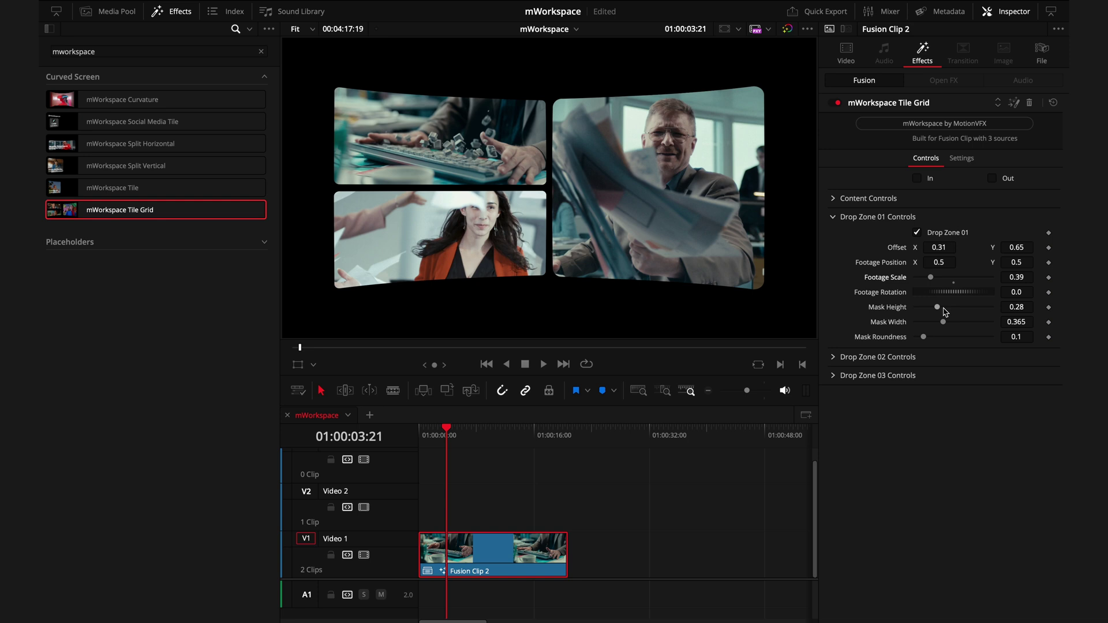
pyautogui.click(882, 357)
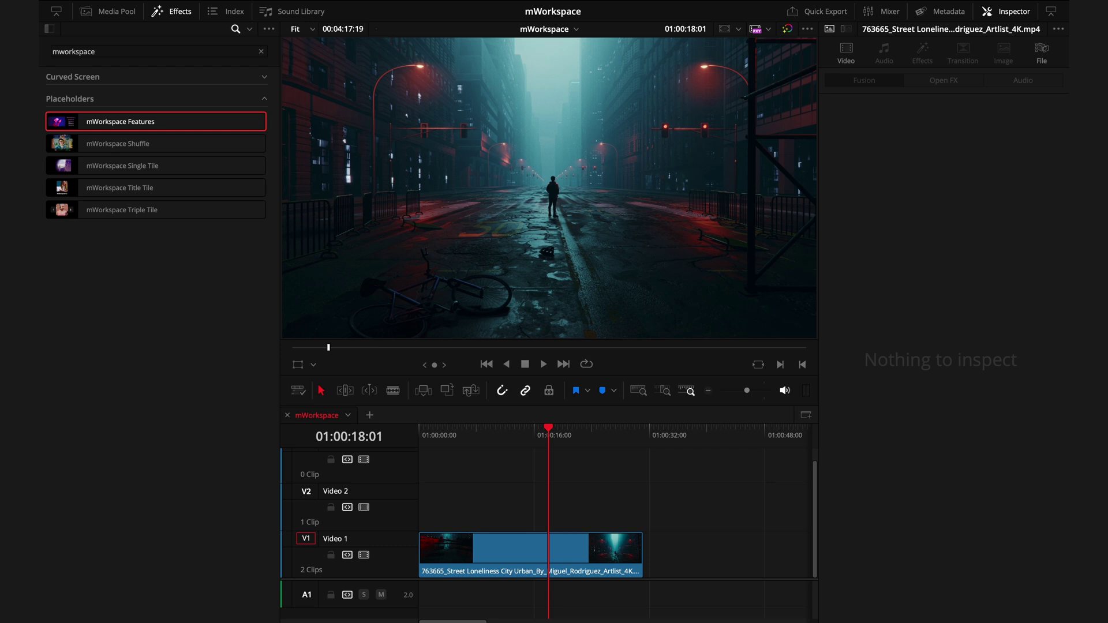
# Combine the street and sea clips into a new Fusion clip.
pyautogui.click(73, 76)
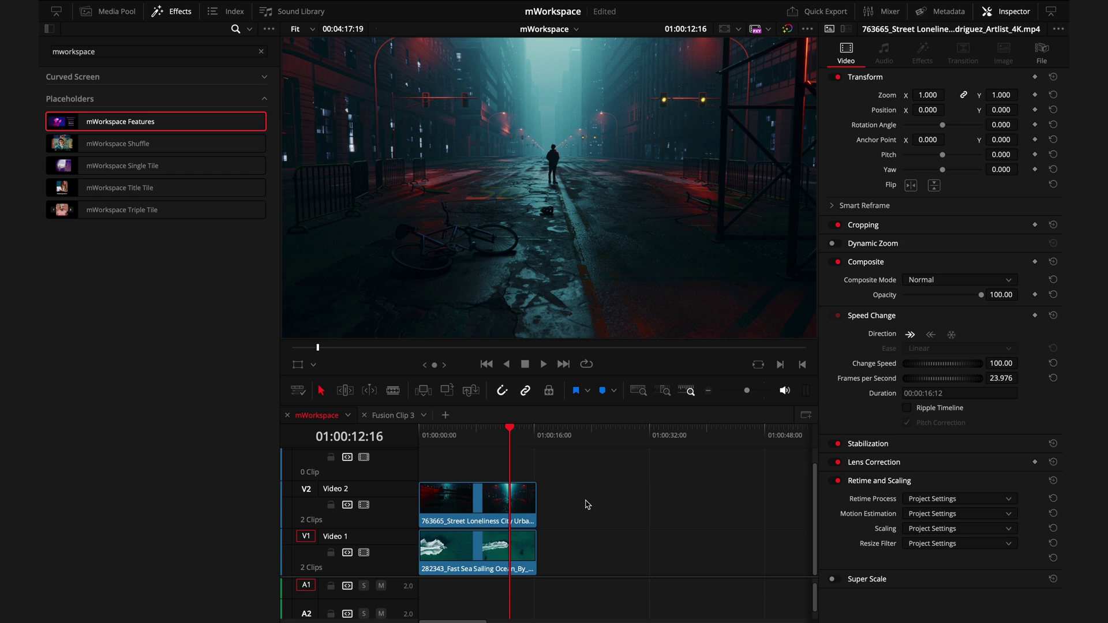
pyautogui.moveTo(603, 488); pyautogui.dragTo(422, 554)
pyautogui.rightClick(506, 545)
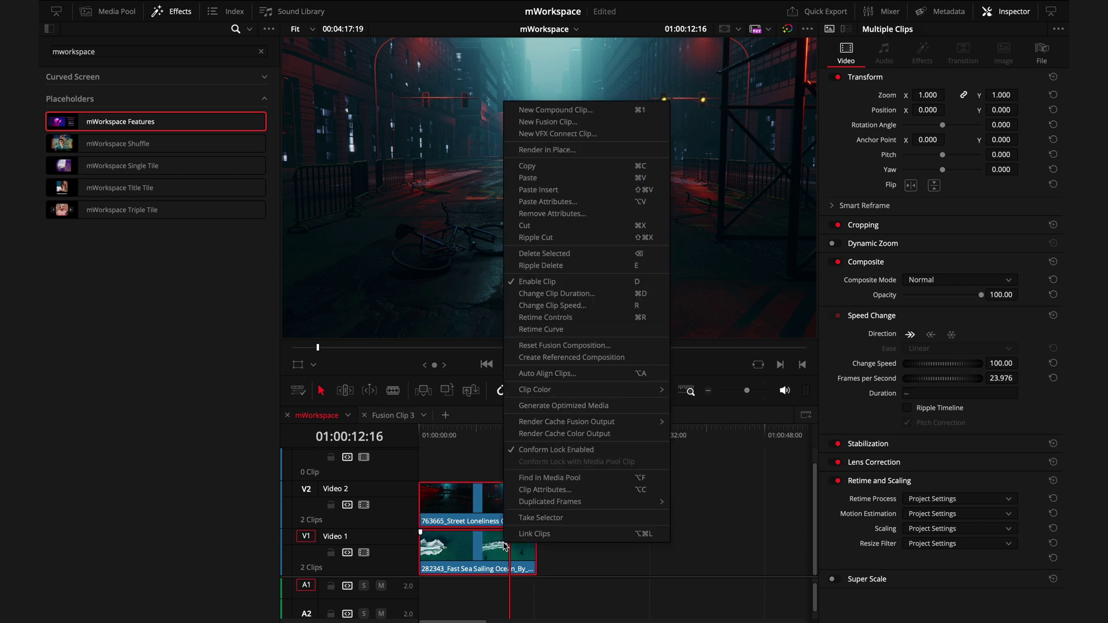
pyautogui.click(600, 122)
# Apply mWorkspace Features with 4K Quality and a blurred backdrop instead of black.
pyautogui.moveTo(149, 121); pyautogui.dragTo(459, 534)
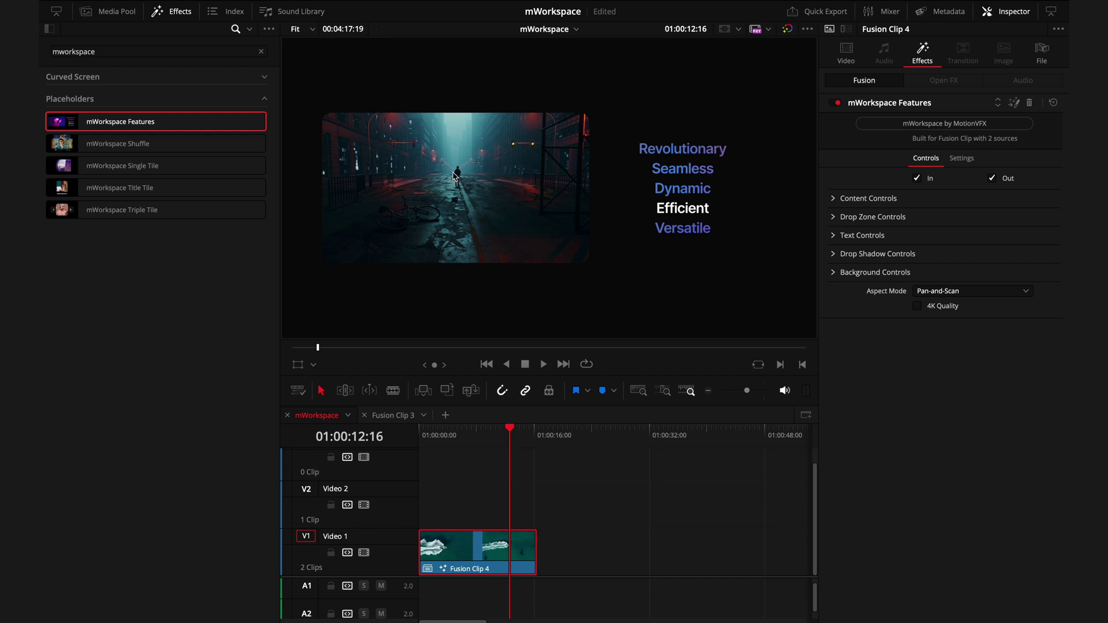
pyautogui.click(917, 307)
pyautogui.click(835, 273)
pyautogui.click(918, 288)
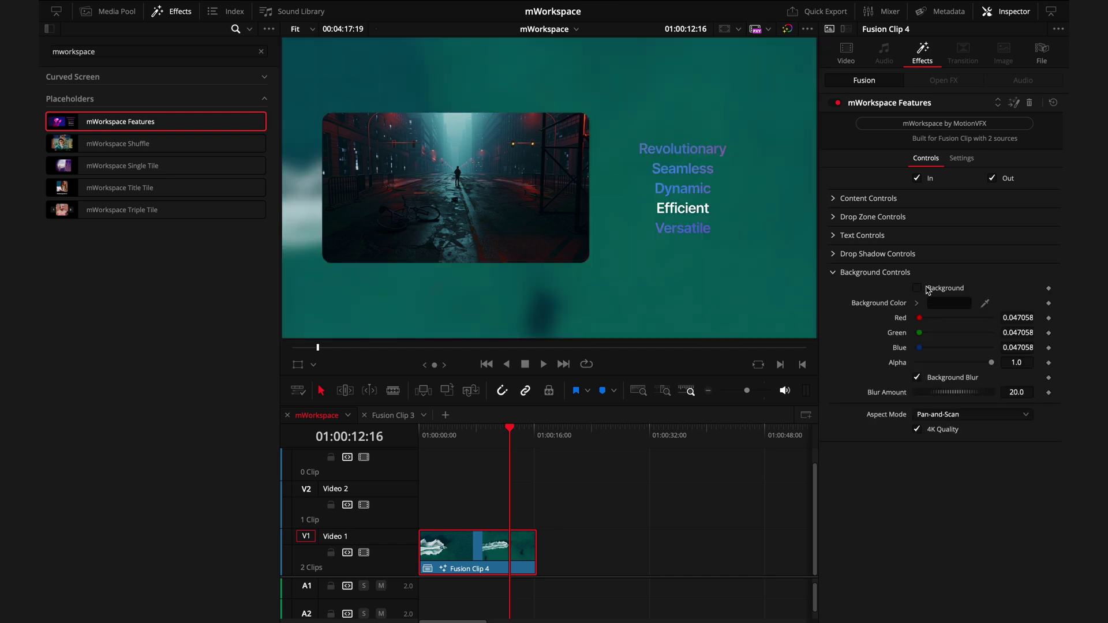
# Delete the sea clip inside the Fusion clip's own timeline.
pyautogui.rightClick(500, 552)
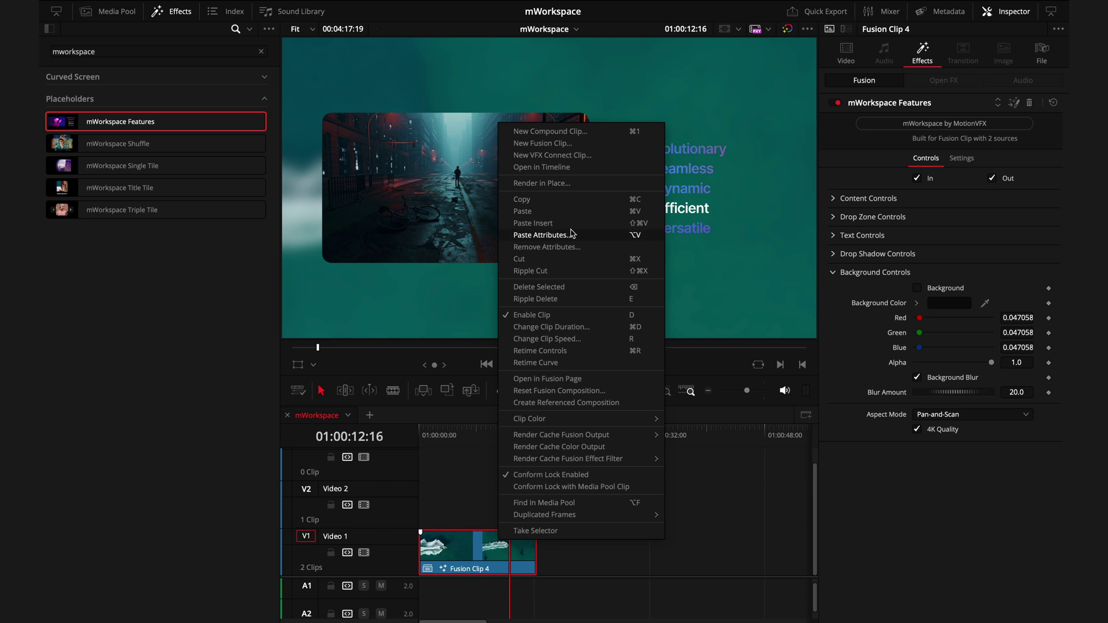
pyautogui.click(554, 167)
pyautogui.click(482, 498)
pyautogui.press('Delete')
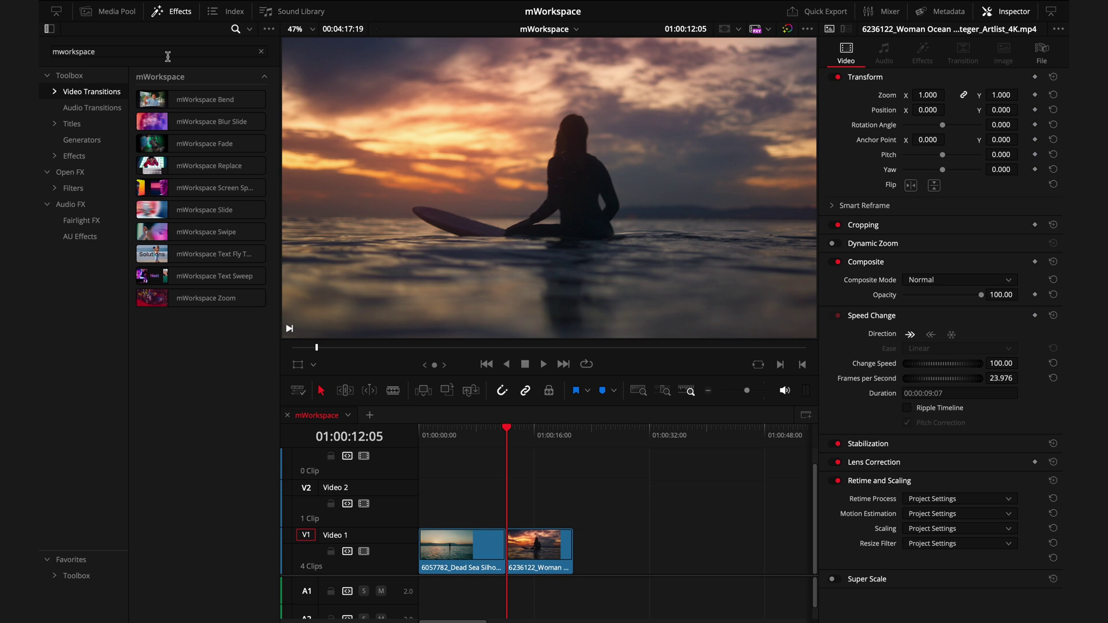
# Place mWorkspace Bend between the Dead Sea and surfer clips and preview it.
pyautogui.moveTo(191, 99); pyautogui.dragTo(503, 562)
pyautogui.hotkey('ctrl', '=')
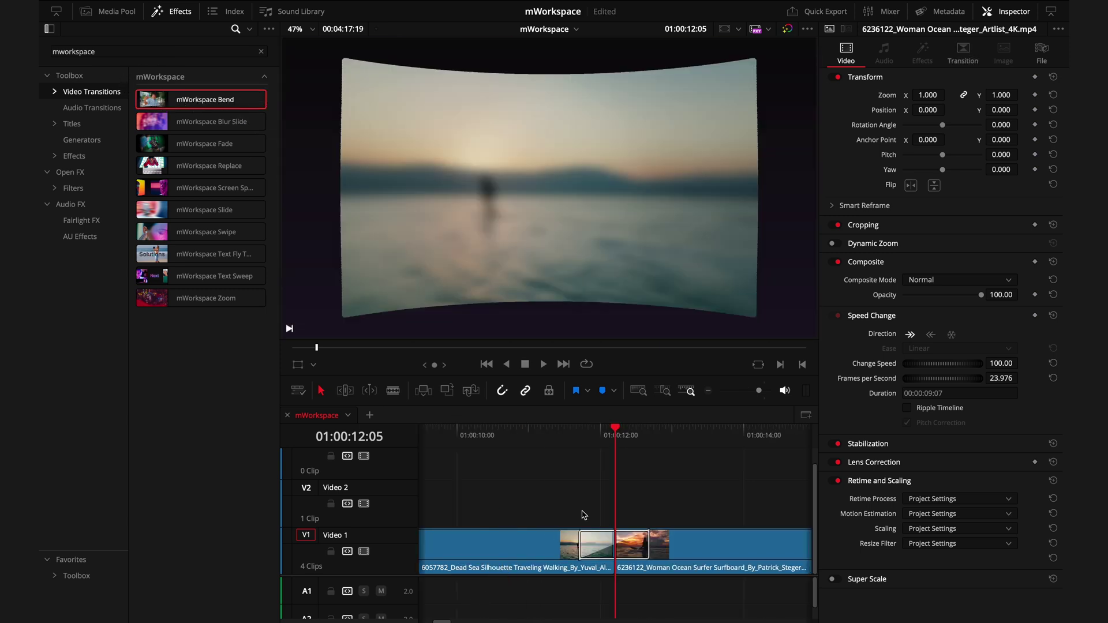
pyautogui.press('/')
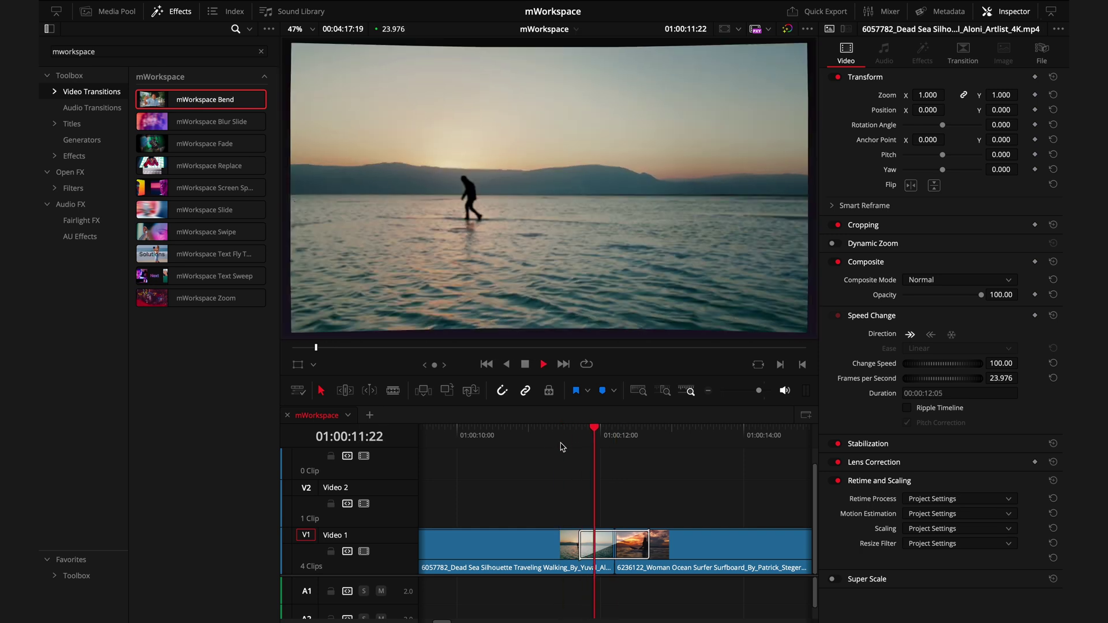
pyautogui.click(584, 546)
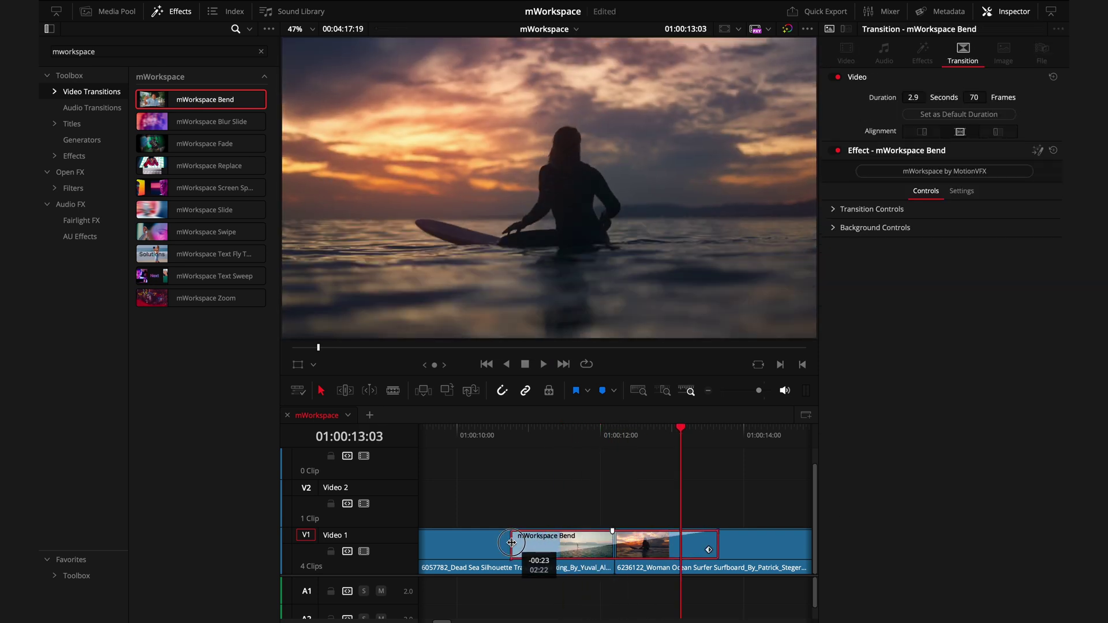
pyautogui.click(470, 438)
pyautogui.press('space')
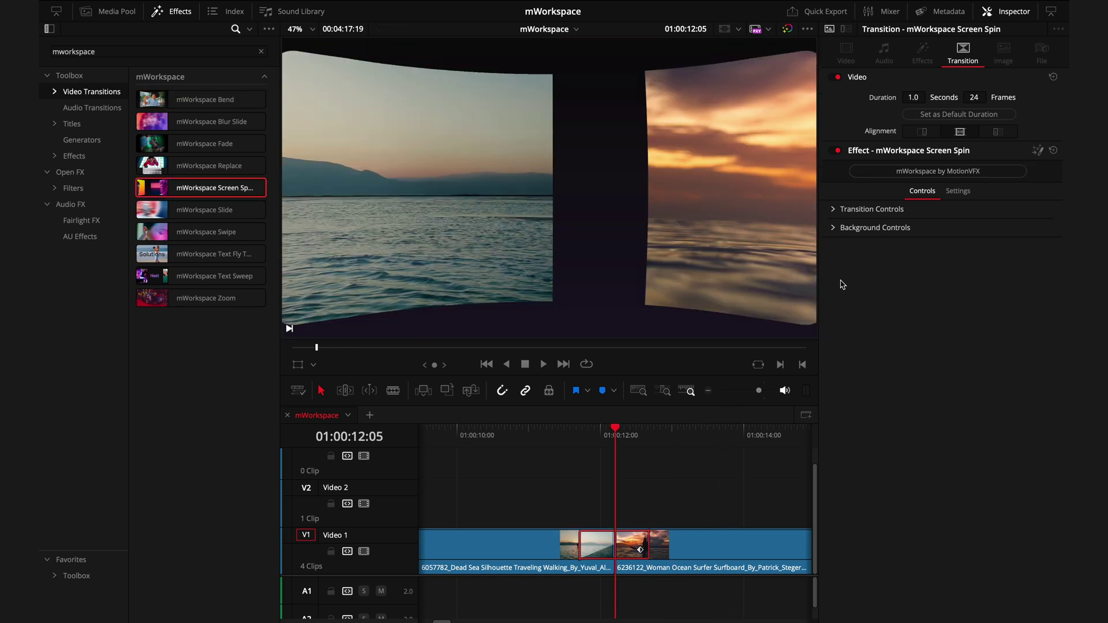
# Give the transition background's end gradient stop a dark green colour.
pyautogui.click(833, 229)
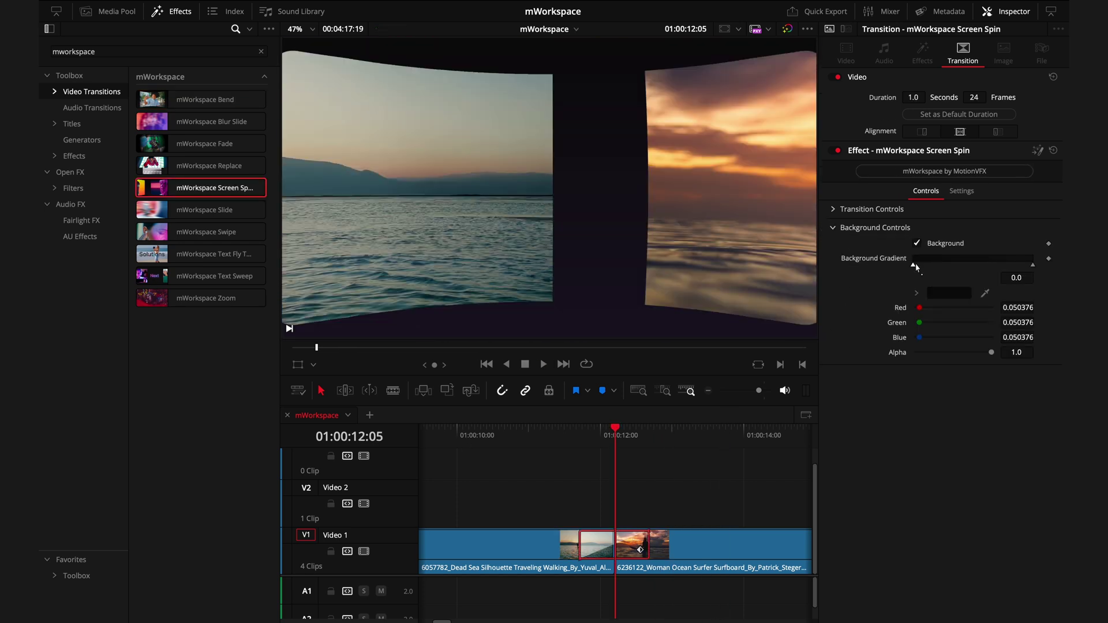
pyautogui.click(1033, 264)
pyautogui.click(949, 293)
pyautogui.click(877, 242)
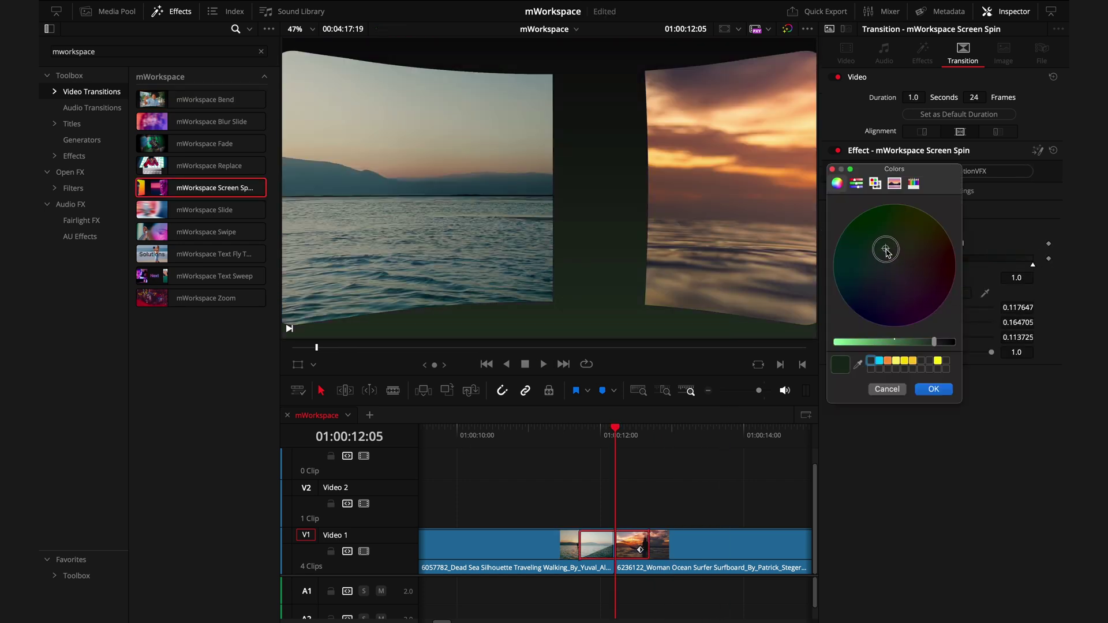